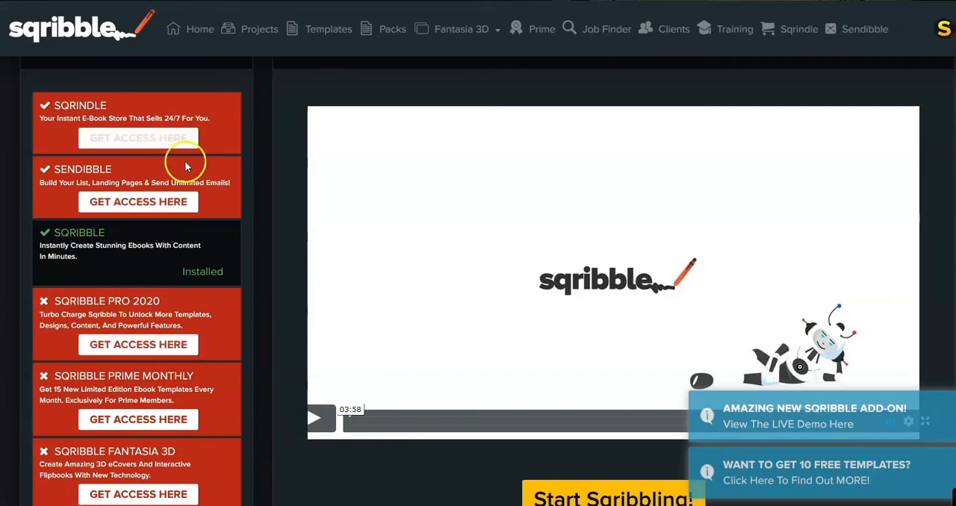
# Look through the active products list and welcome section on the dashboard
pyautogui.scroll(-1, 182, 157)
pyautogui.scroll(-1, 152, 259)
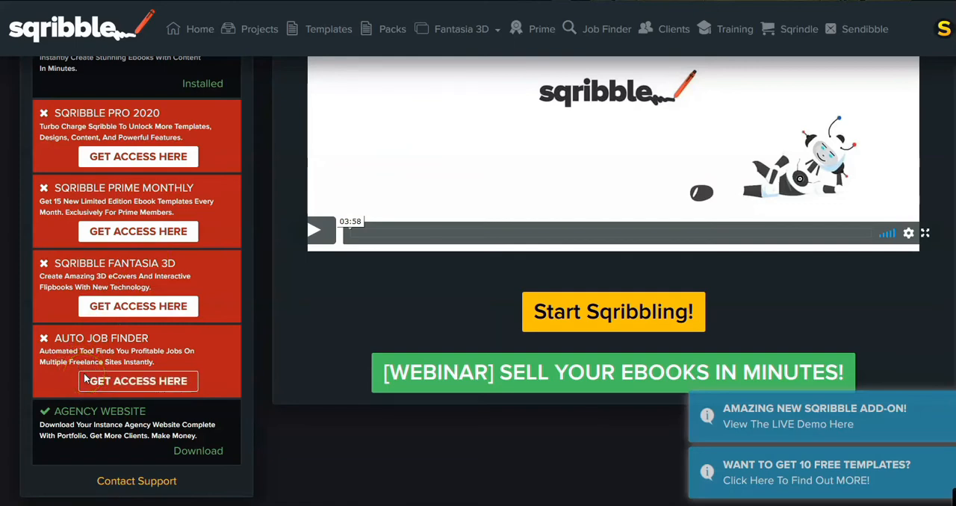
pyautogui.scroll(5, 133, 433)
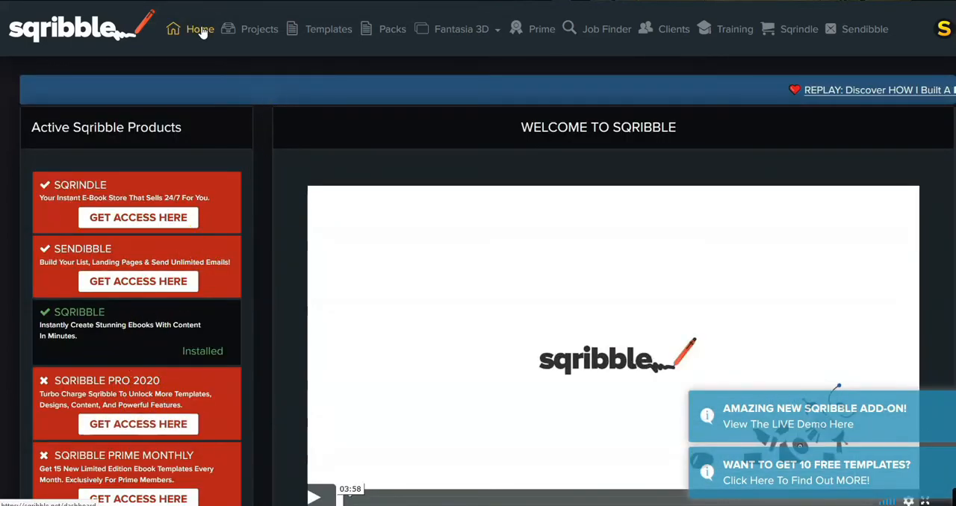
pyautogui.scroll(-1, 209, 70)
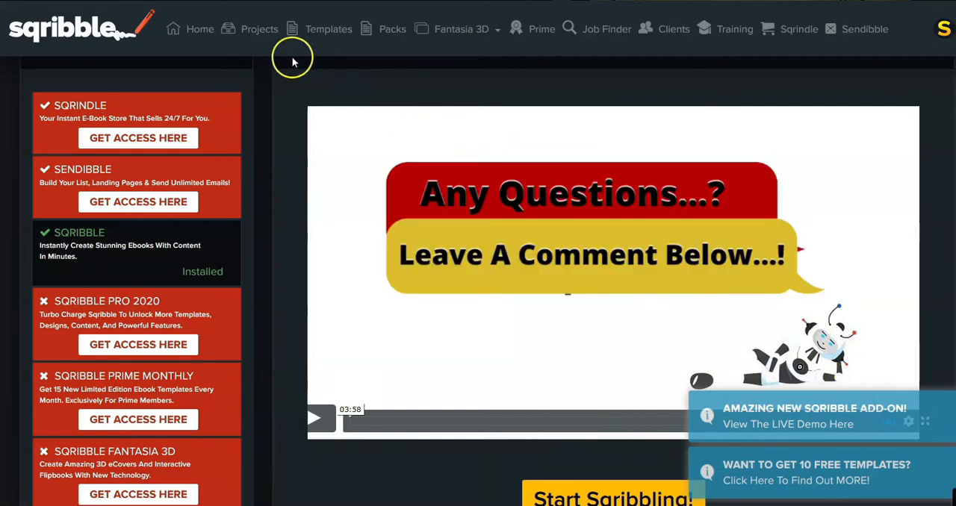
# Open the projects page and start creating a new project
pyautogui.click(261, 35)
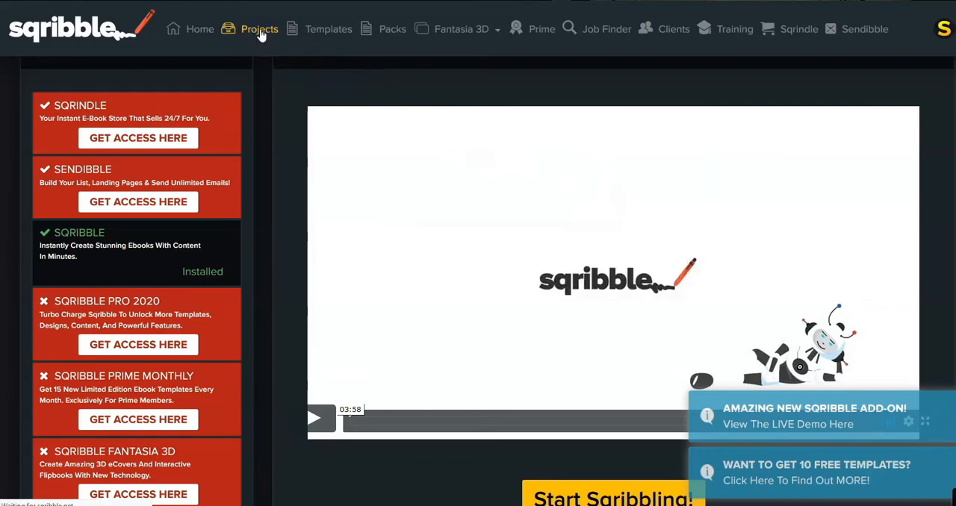
pyautogui.click(261, 31)
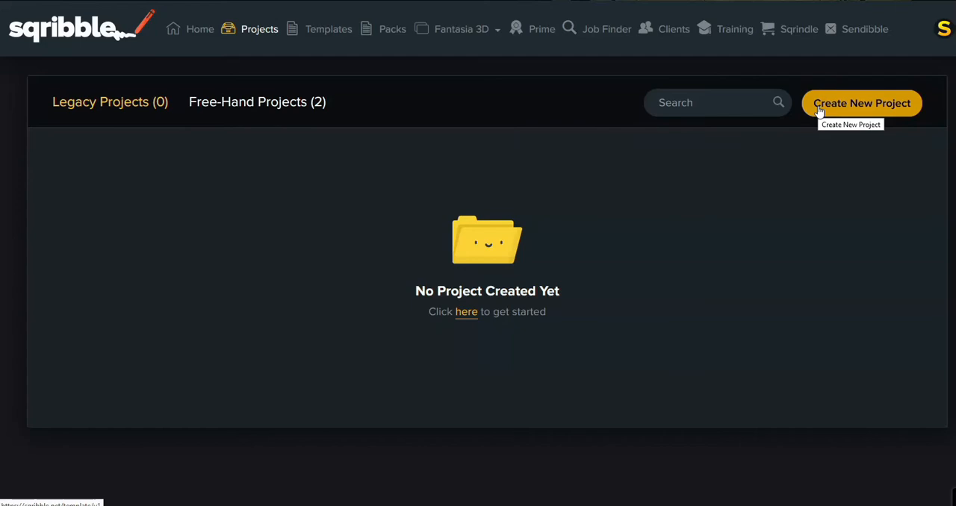
pyautogui.click(830, 104)
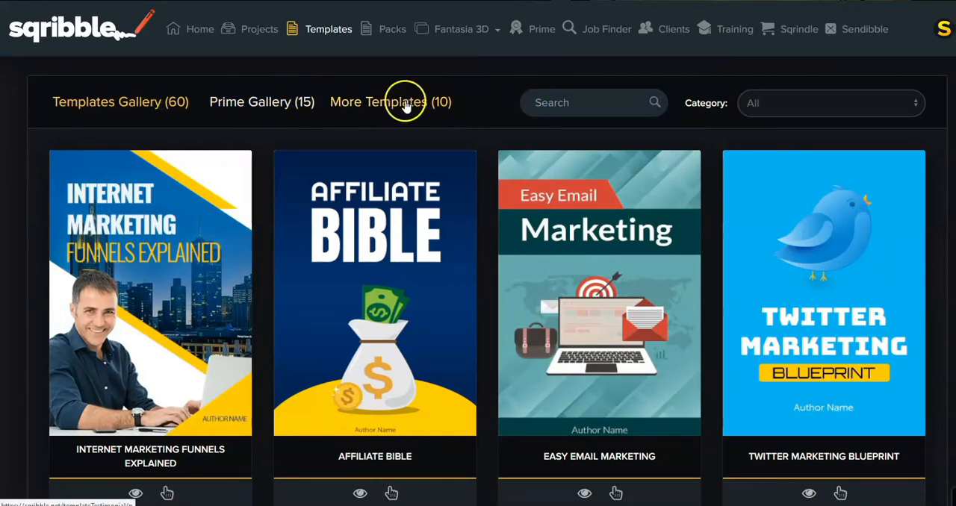
# Browse the ebook templates in the Prime Gallery
pyautogui.click(261, 102)
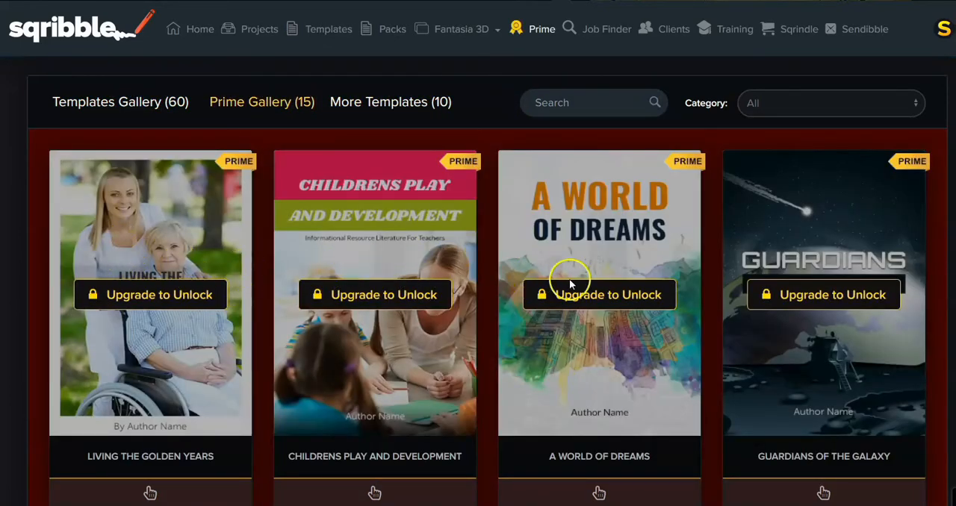
pyautogui.scroll(-3, 802, 299)
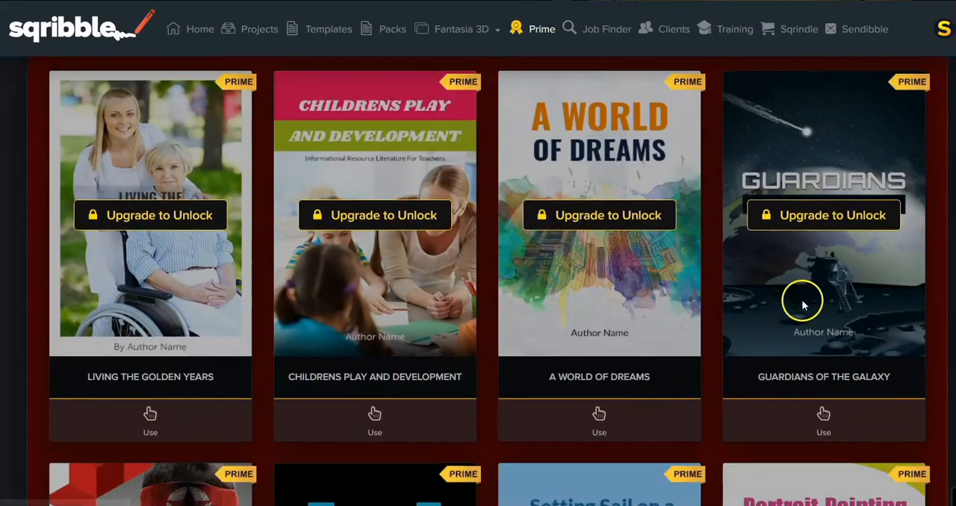
pyautogui.scroll(-1, 388, 352)
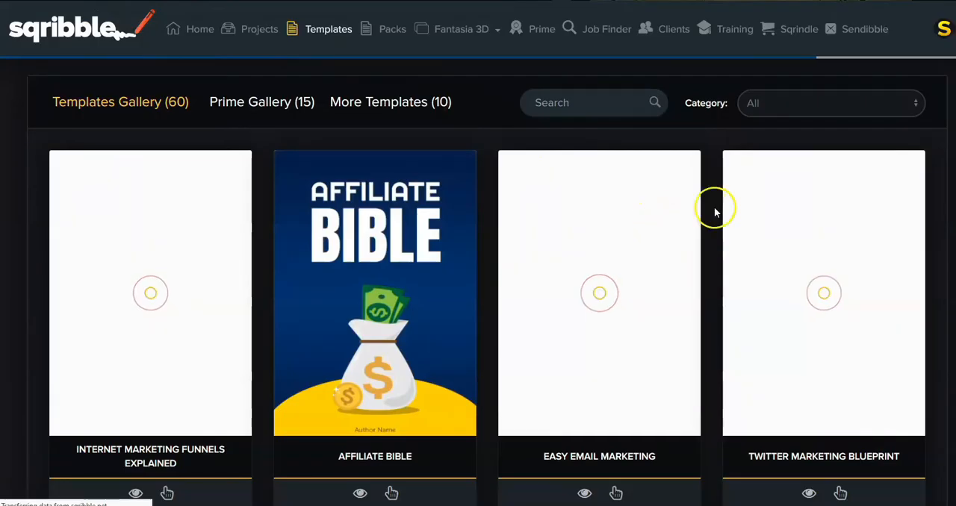
# Browse the standard Templates Gallery for a suitable ebook design, from the marketing covers to the lifestyle ones
pyautogui.scroll(-4, 717, 213)
pyautogui.scroll(-3, 773, 241)
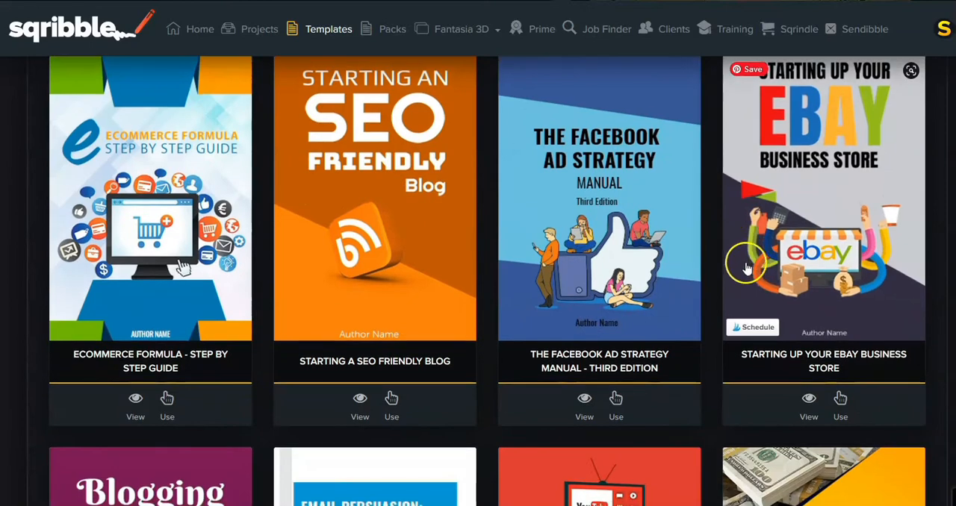
pyautogui.scroll(-4, 749, 254)
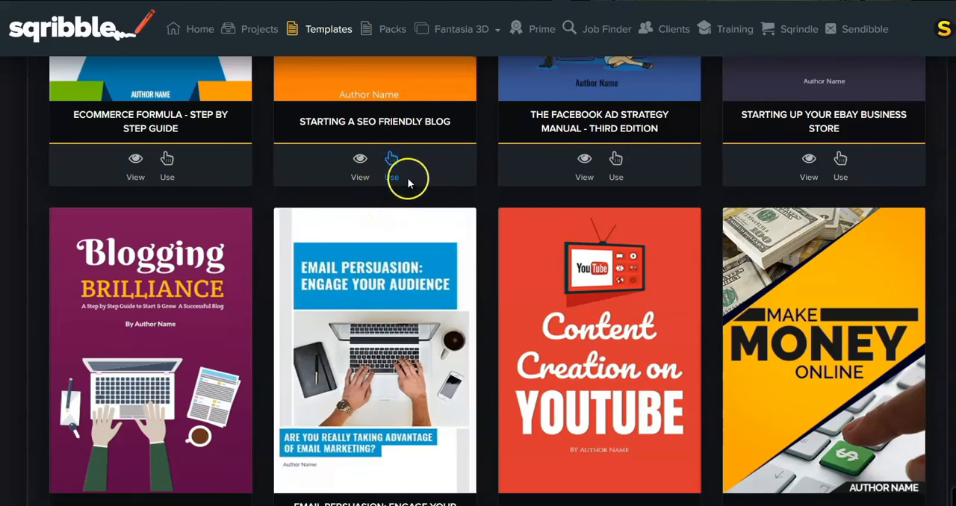
pyautogui.scroll(-1, 408, 183)
pyautogui.scroll(-3, 623, 175)
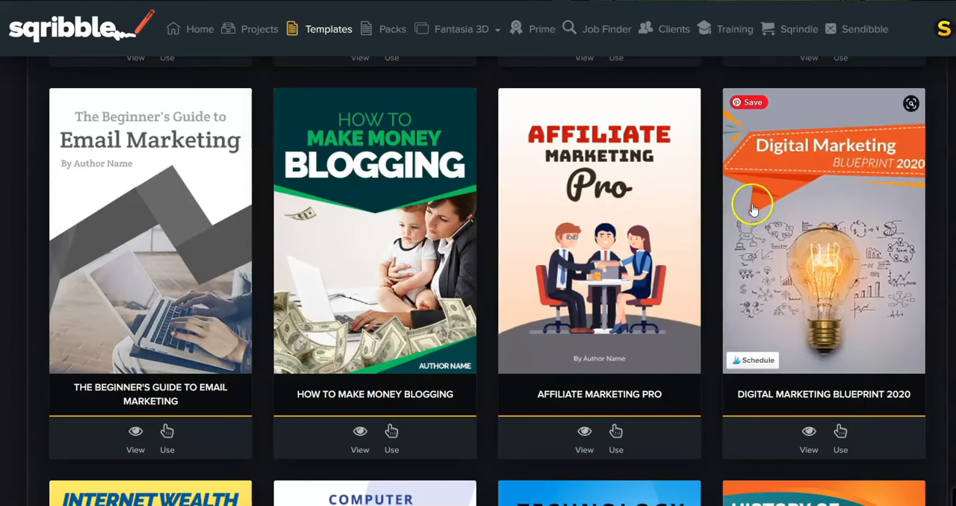
pyautogui.scroll(-4, 746, 203)
pyautogui.scroll(-3, 694, 221)
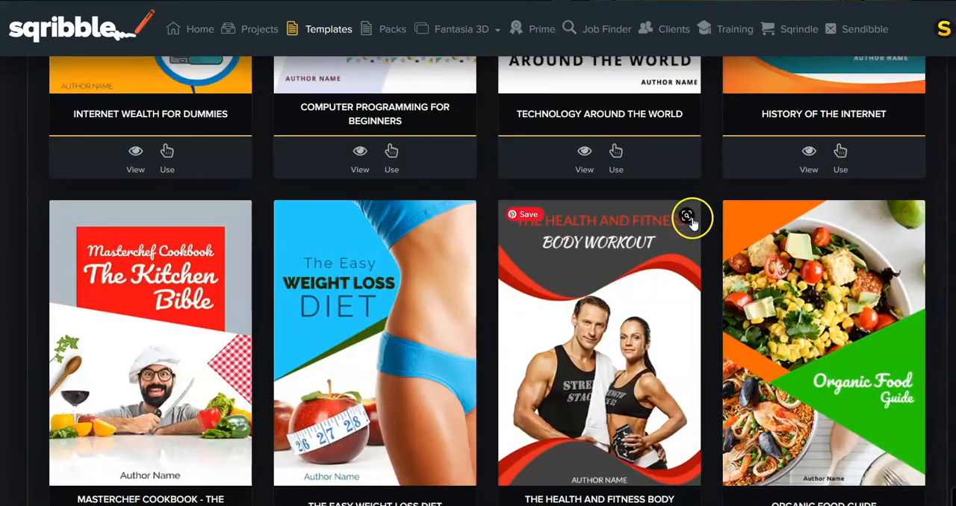
pyautogui.scroll(1, 699, 216)
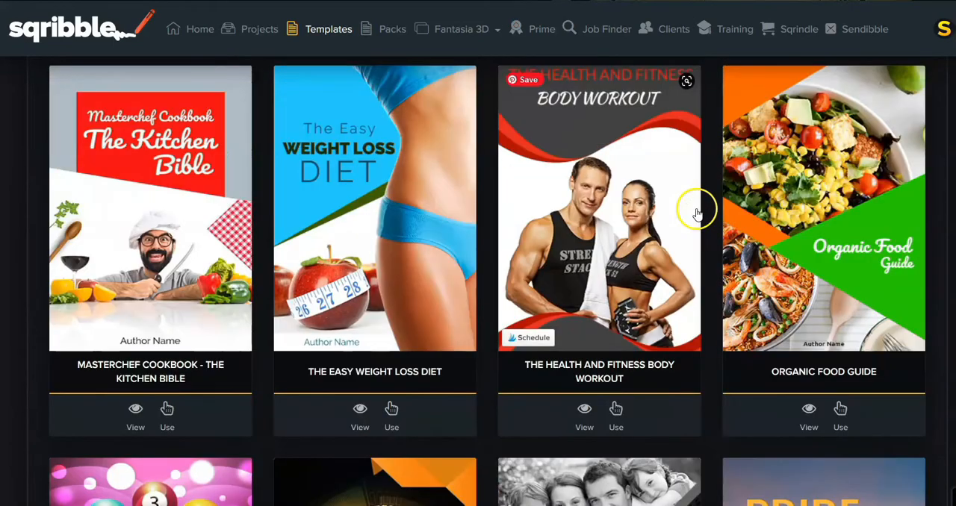
pyautogui.scroll(-3, 695, 217)
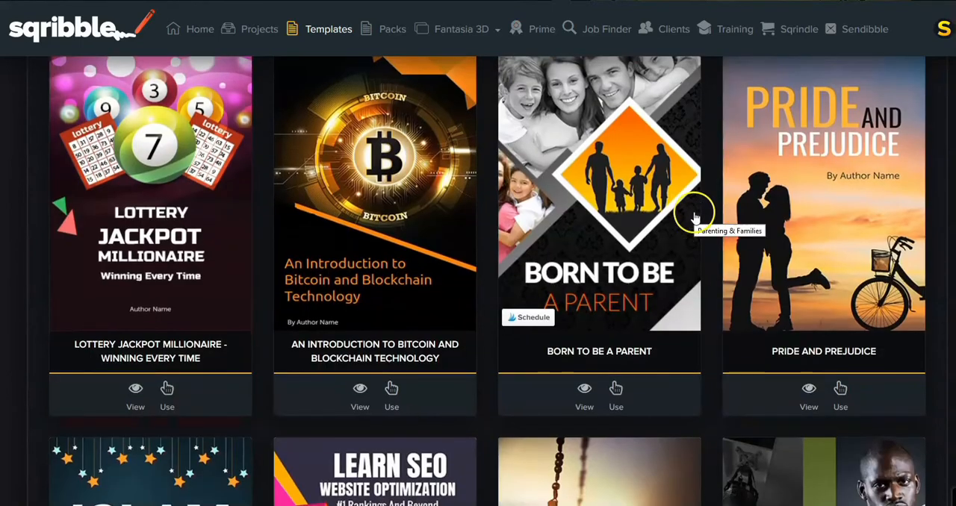
pyautogui.scroll(-5, 693, 209)
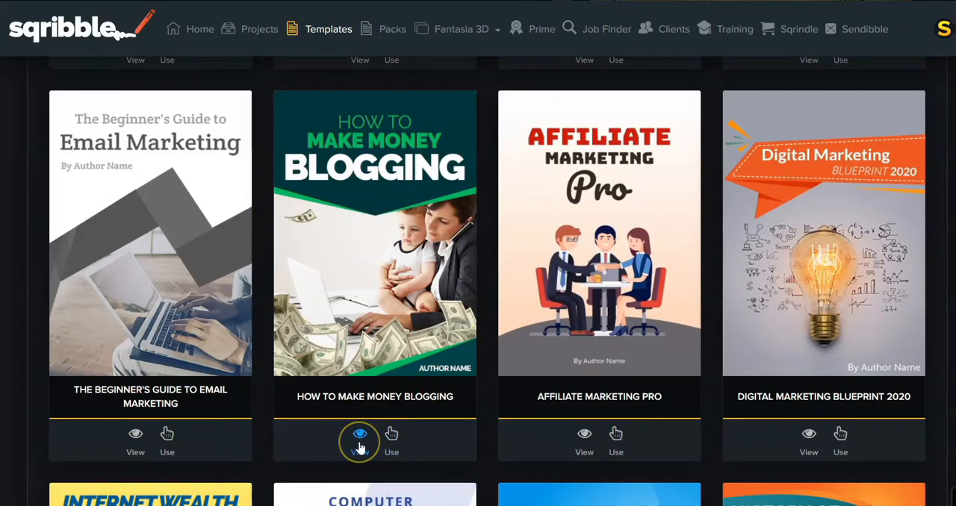
pyautogui.scroll(-3, 359, 446)
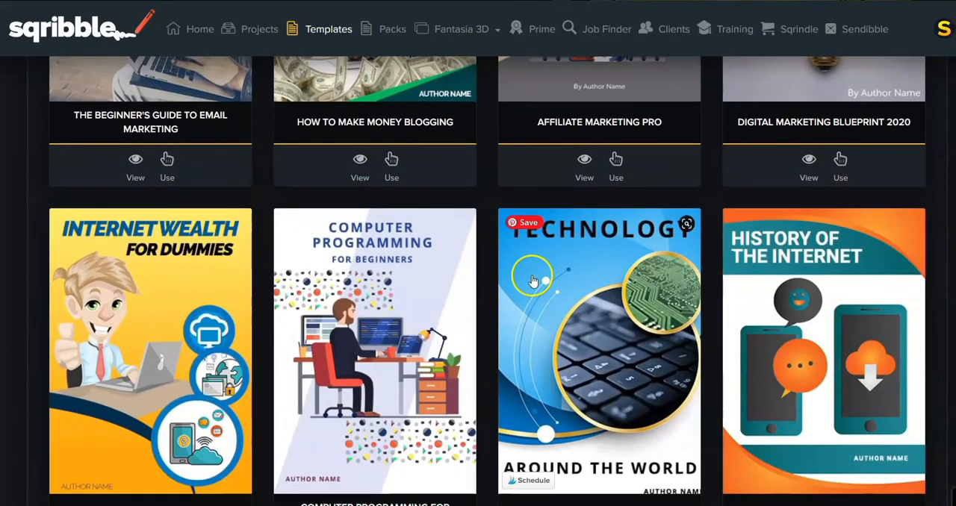
pyautogui.scroll(-2, 532, 280)
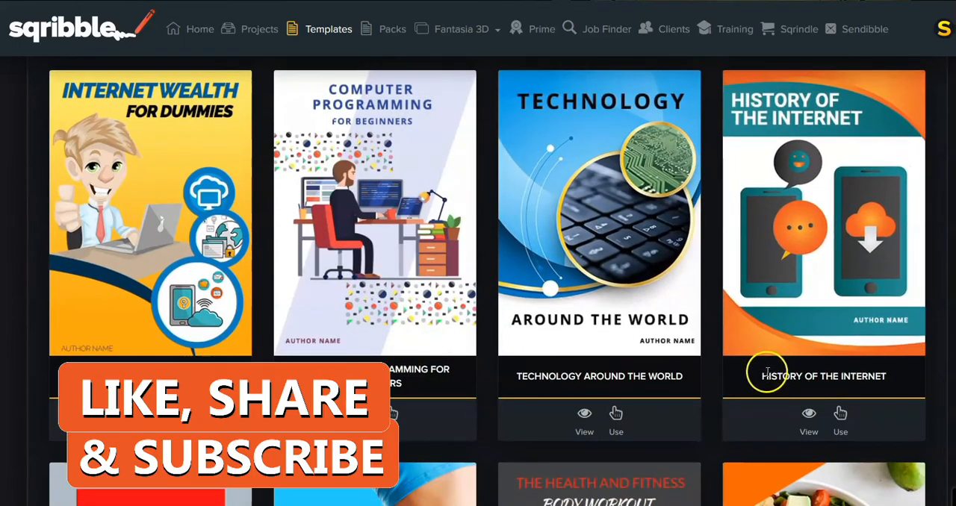
# Preview all pages of the History of the Internet template, from cover to thank-you page, and close the preview
pyautogui.click(809, 420)
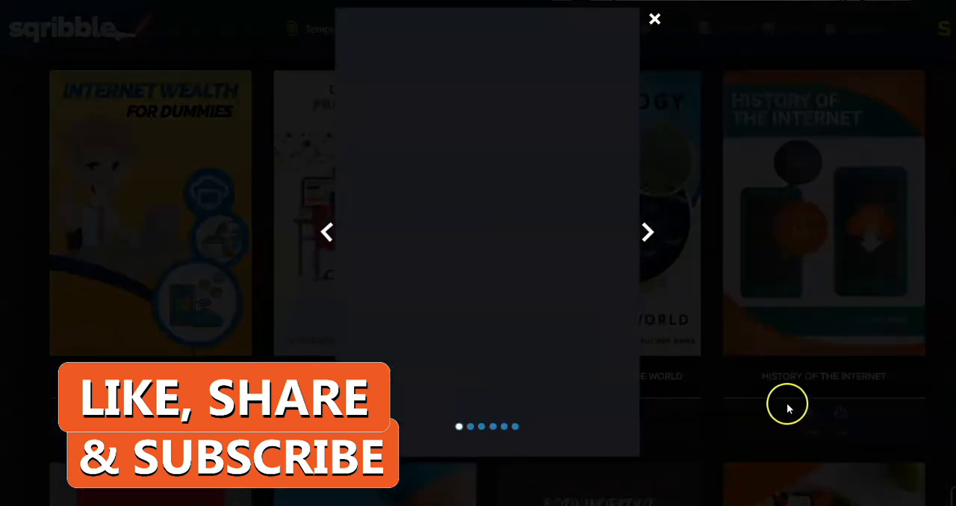
pyautogui.click(648, 232)
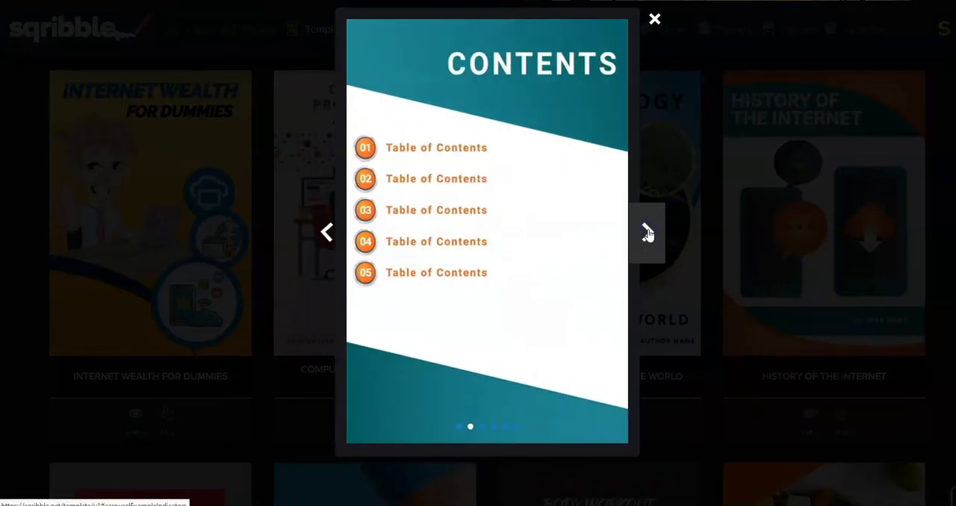
pyautogui.click(647, 232)
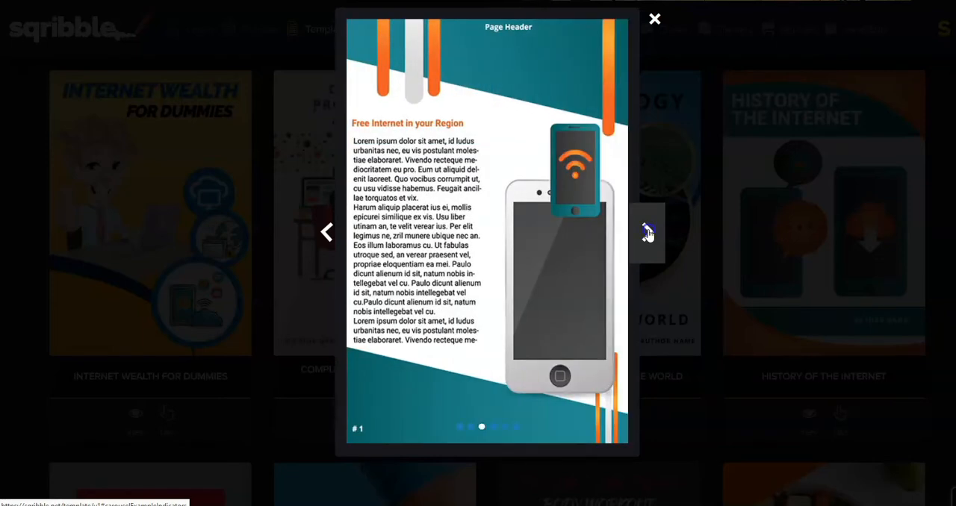
pyautogui.click(647, 232)
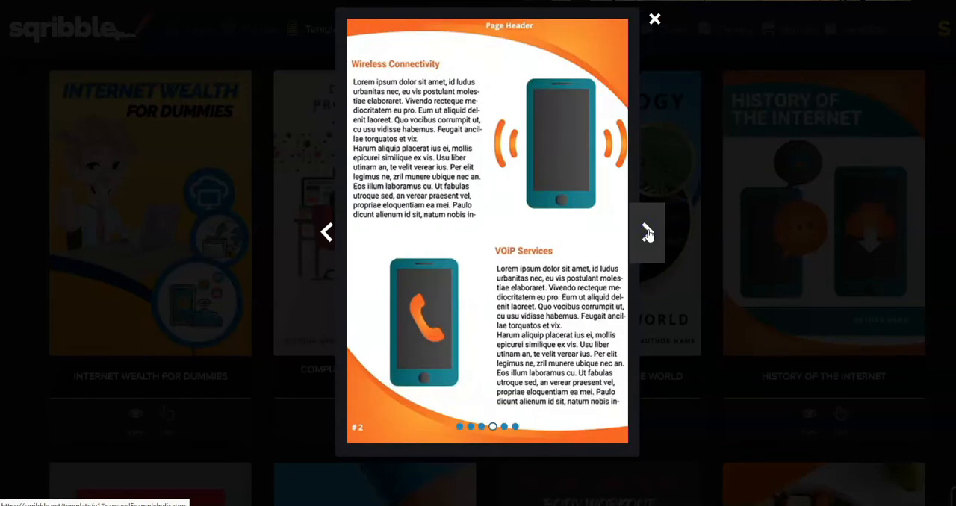
pyautogui.click(648, 232)
pyautogui.click(648, 232)
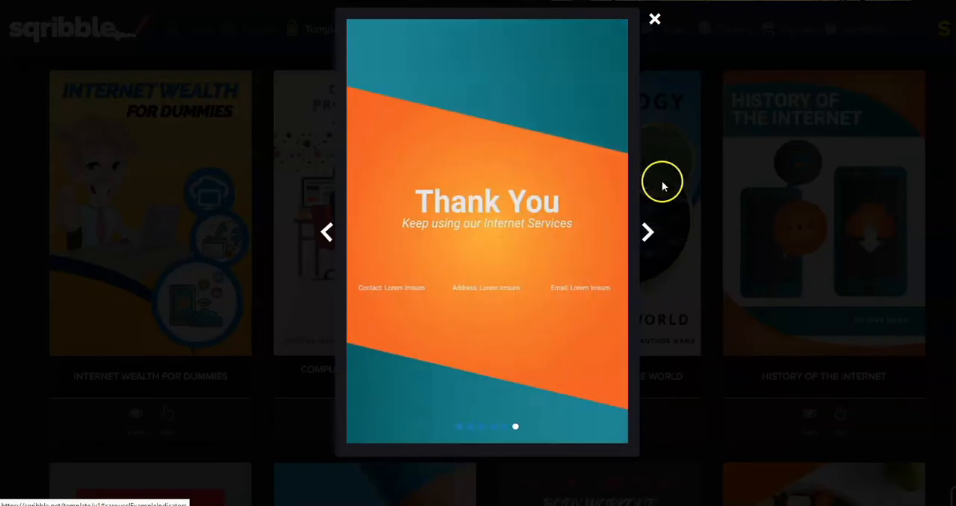
pyautogui.click(655, 20)
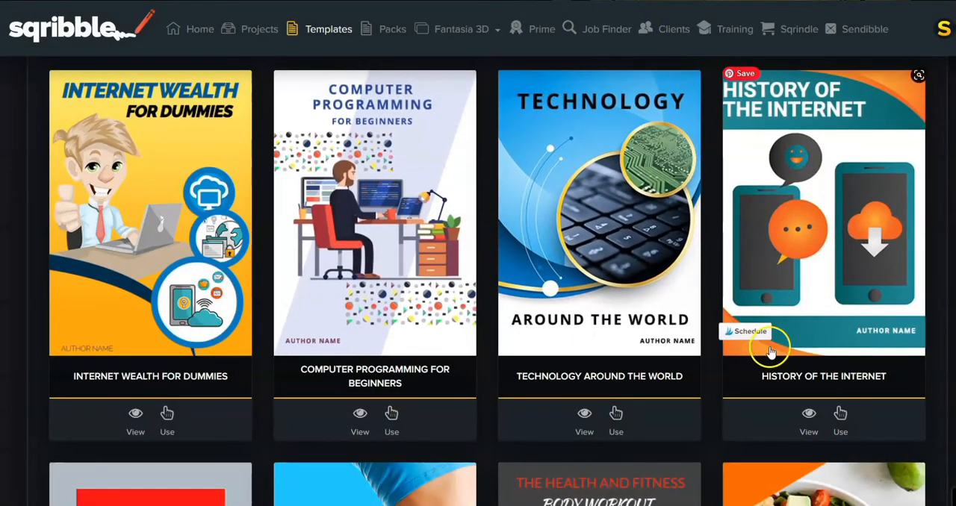
# Use the History of the Internet template for a FreeHand Editor 2.0 project named MLB Openers
pyautogui.click(840, 417)
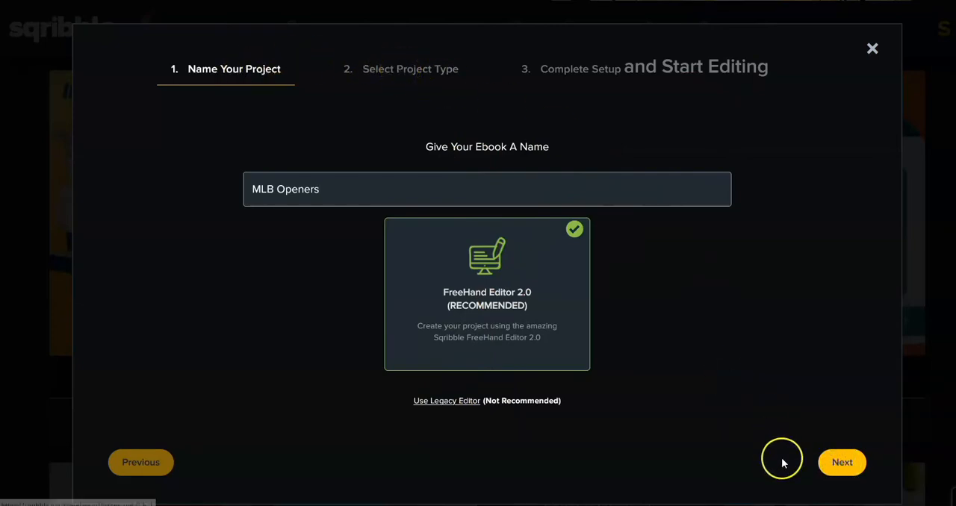
pyautogui.click(834, 460)
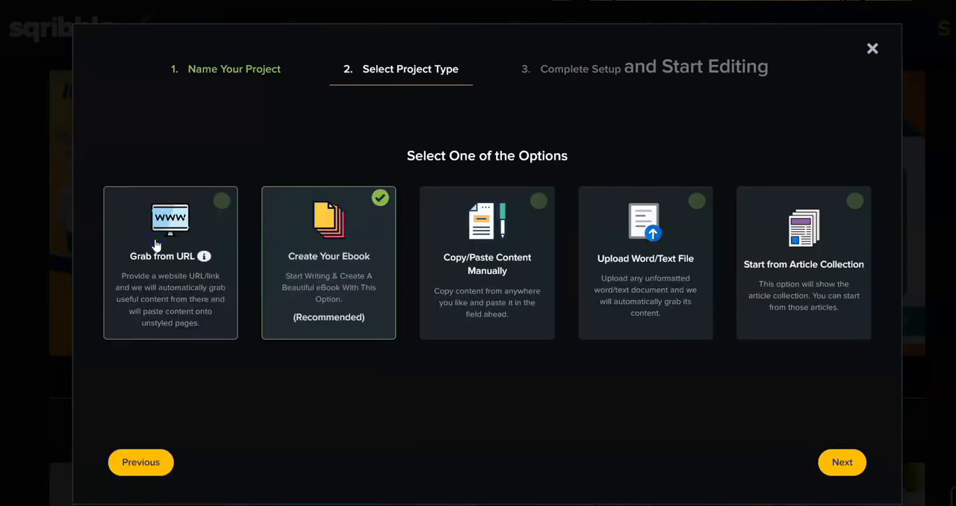
pyautogui.click(156, 245)
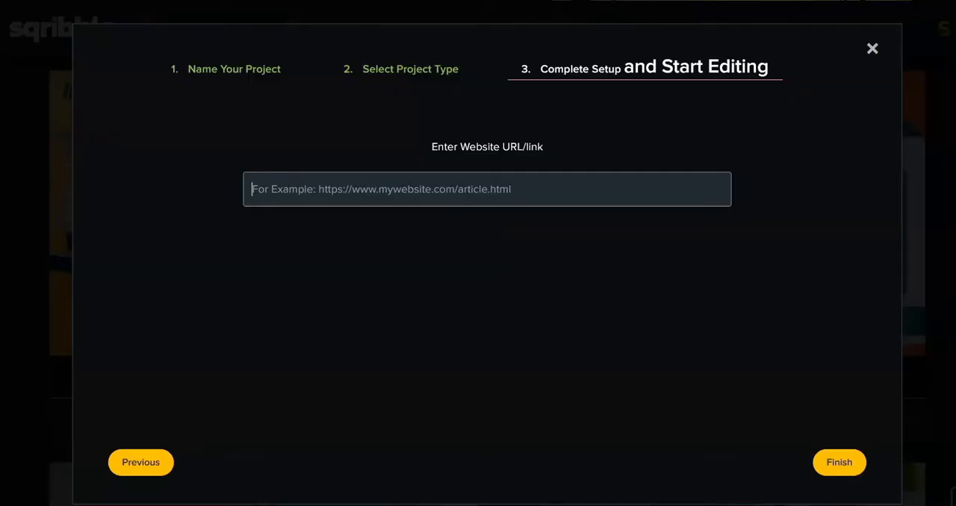
pyautogui.click(304, 197)
pyautogui.rightClick(309, 186)
pyautogui.click(338, 235)
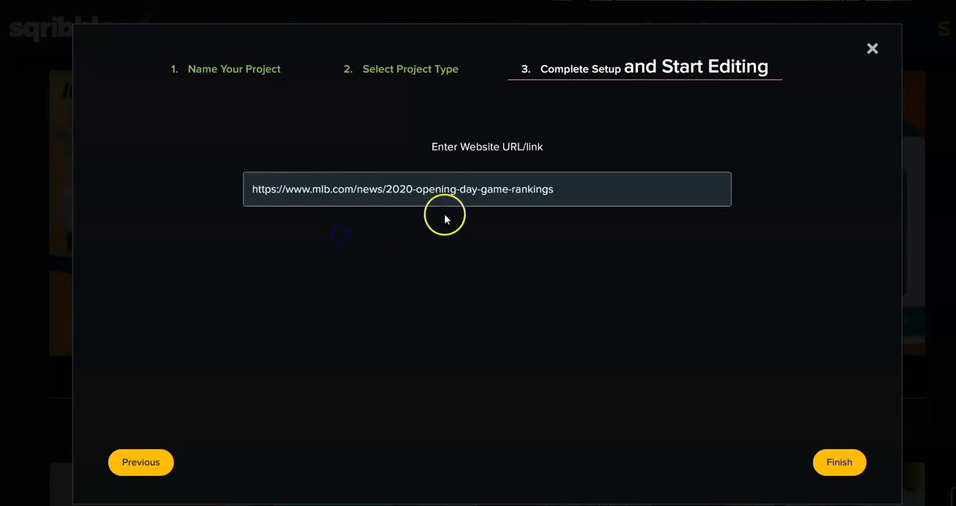
pyautogui.click(837, 463)
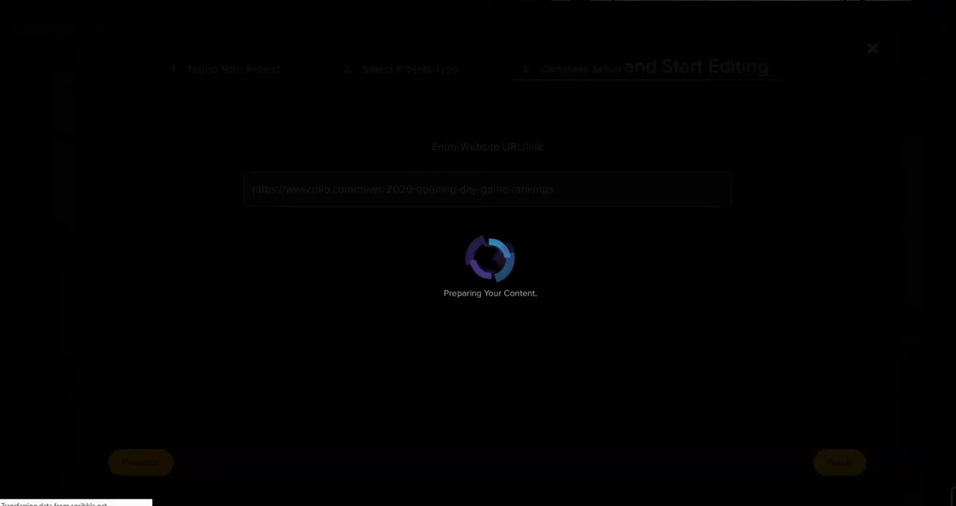
# Examine the generated ebook's cover, selecting its headline text, and continue down to the table of contents
pyautogui.scroll(10, 747, 172)
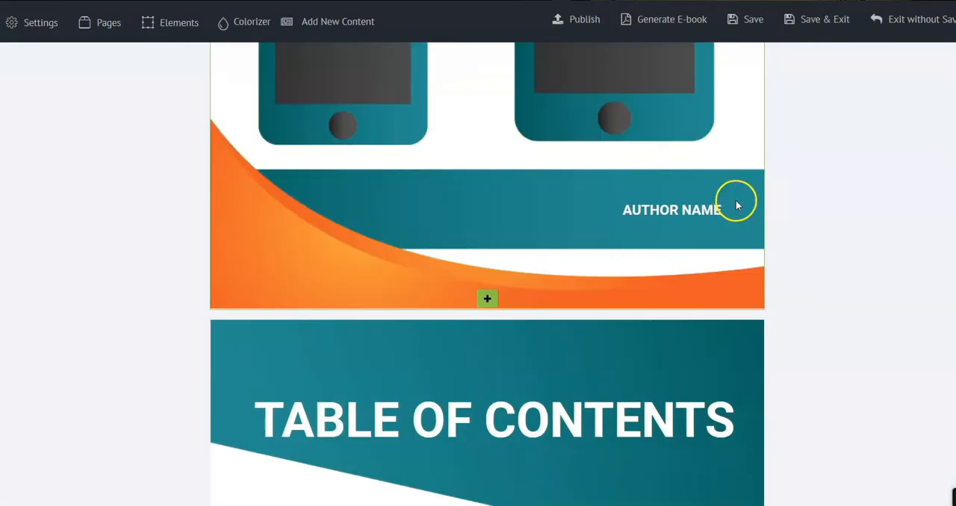
pyautogui.scroll(3, 759, 218)
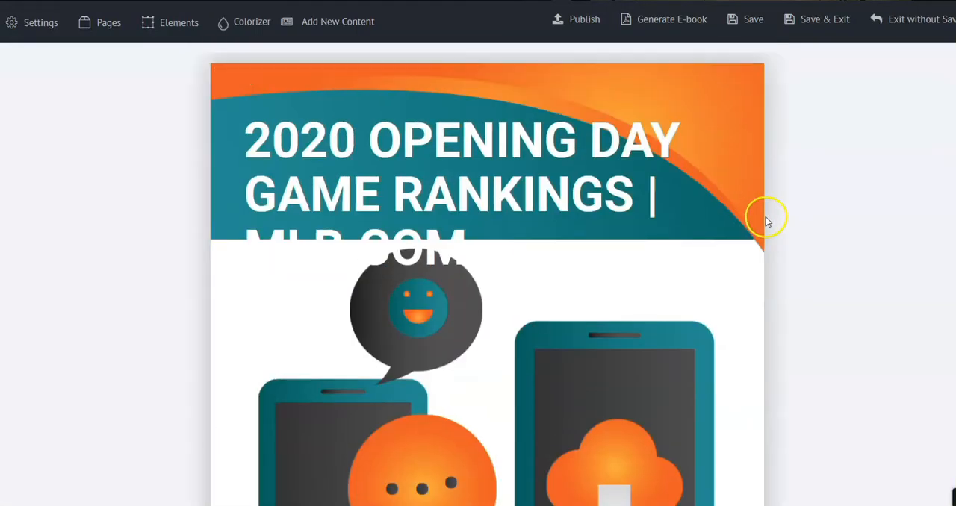
pyautogui.scroll(-2, 645, 220)
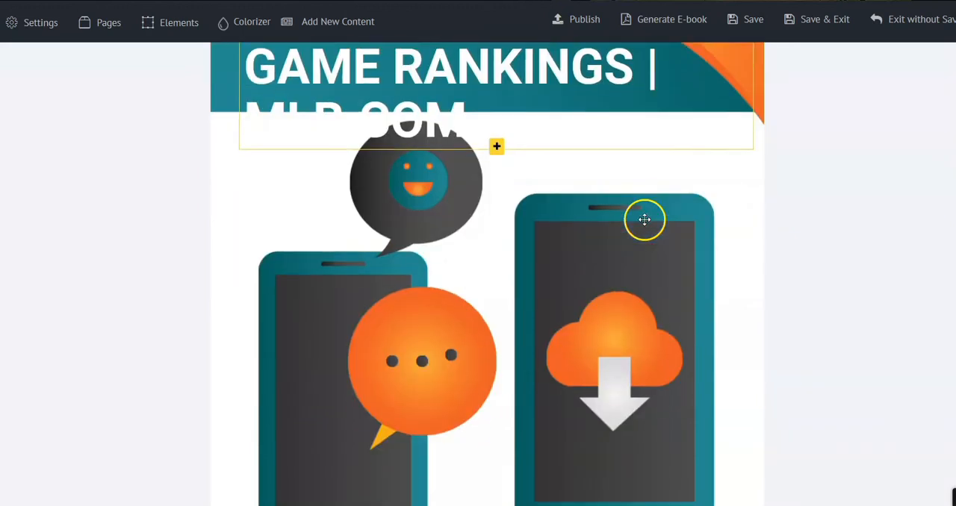
pyautogui.scroll(2, 621, 210)
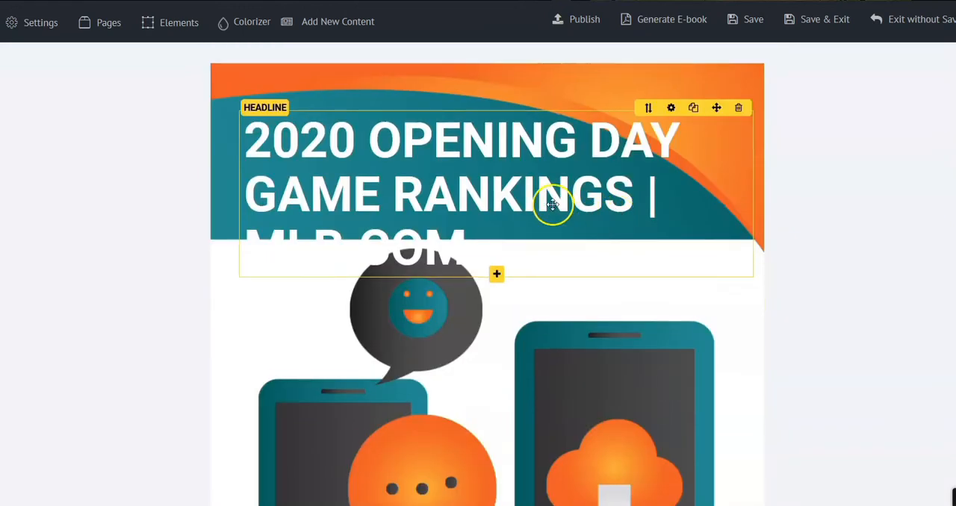
pyautogui.click(569, 141)
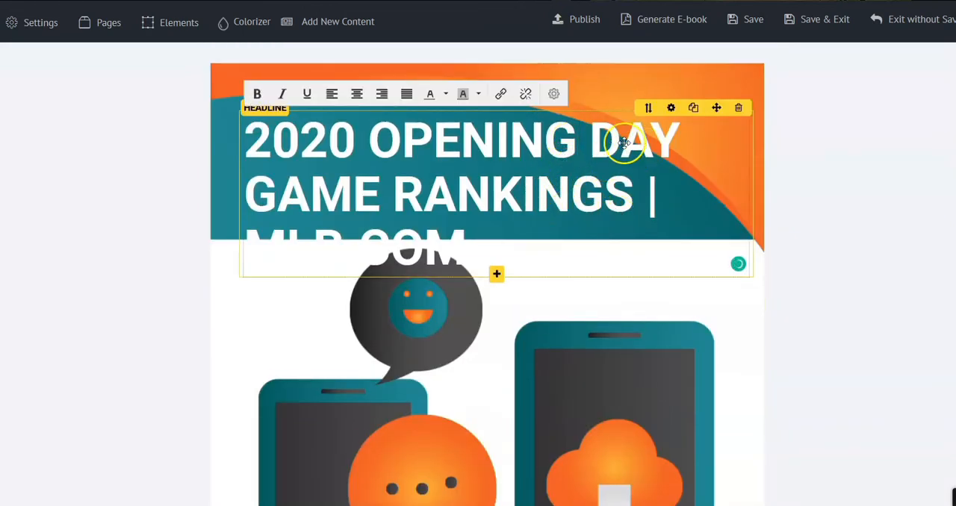
pyautogui.scroll(-5, 623, 236)
pyautogui.scroll(-2, 630, 306)
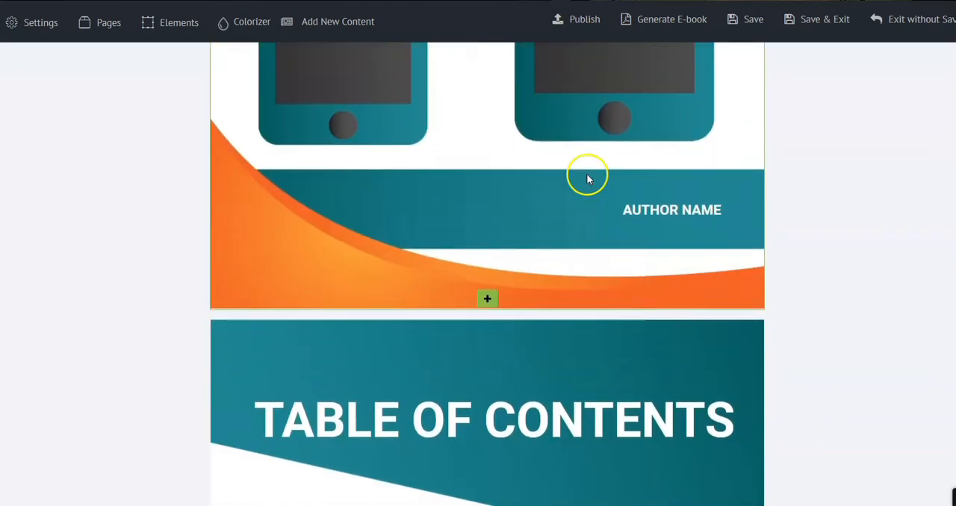
# Examine the table of contents and the grabbed article text on the first two content pages
pyautogui.scroll(4, 567, 112)
pyautogui.scroll(-9, 575, 187)
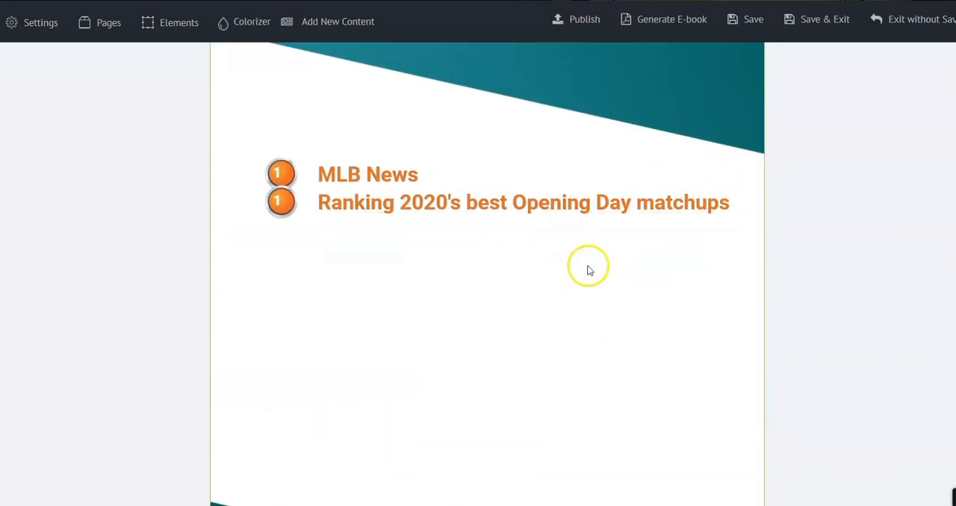
pyautogui.scroll(2, 475, 135)
pyautogui.scroll(-10, 529, 224)
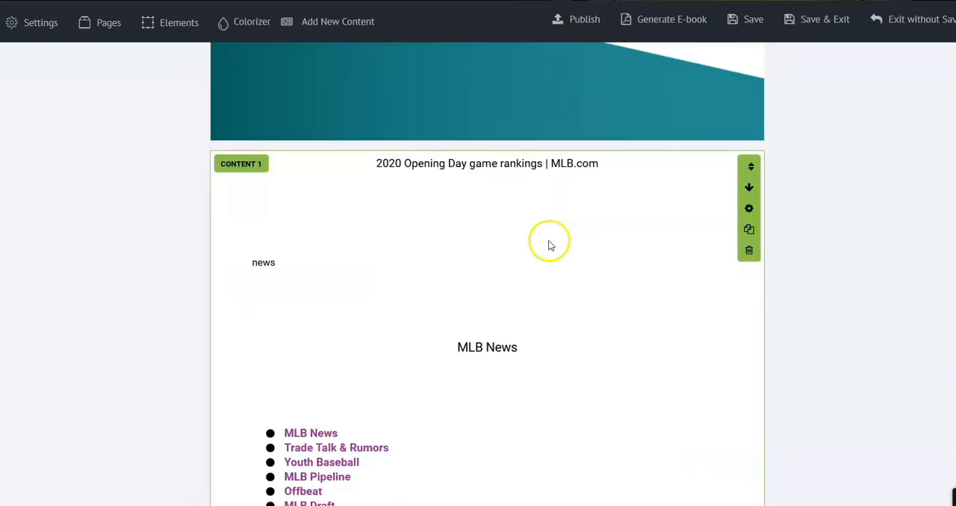
pyautogui.scroll(-4, 560, 246)
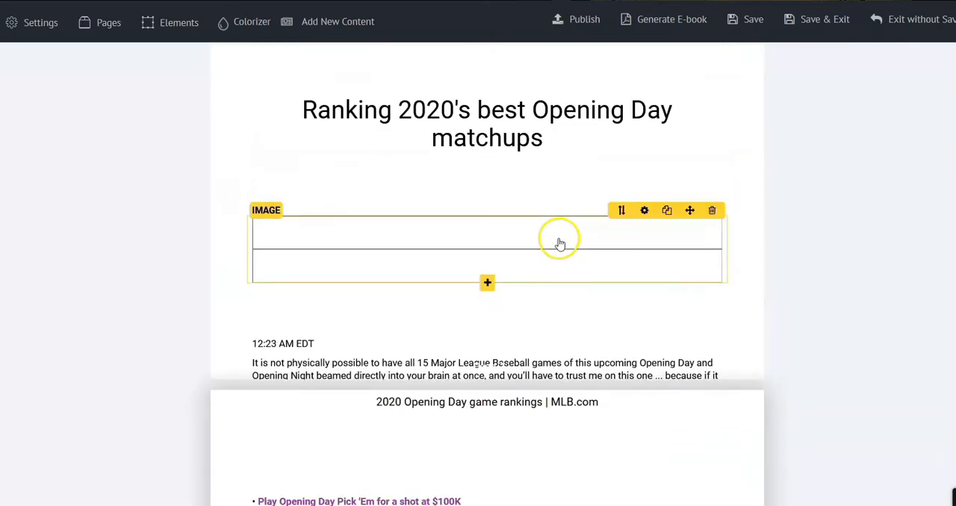
pyautogui.scroll(-4, 560, 242)
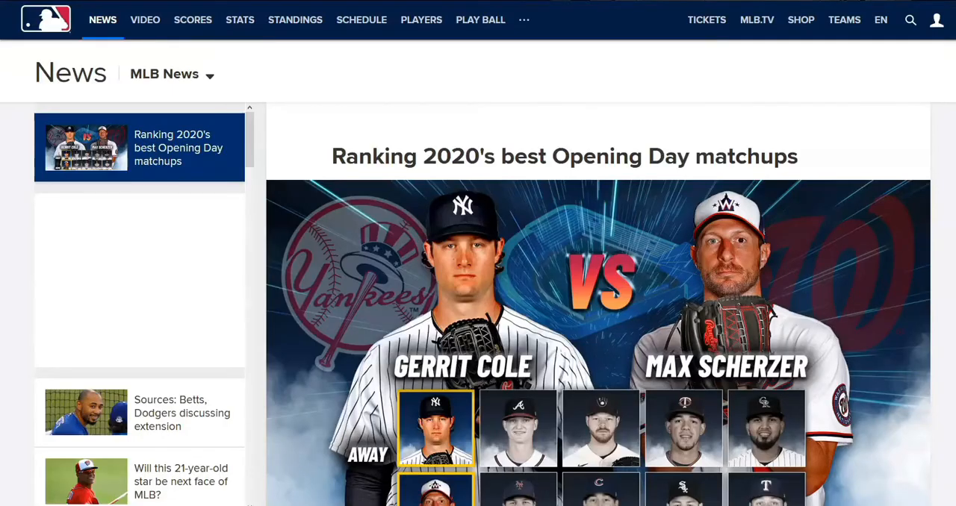
# Switch to the source MLB article and read through its game rankings to compare them with the grabbed content
pyautogui.moveTo(805, 16)
pyautogui.scroll(-5, 763, 109)
pyautogui.scroll(-6, 763, 109)
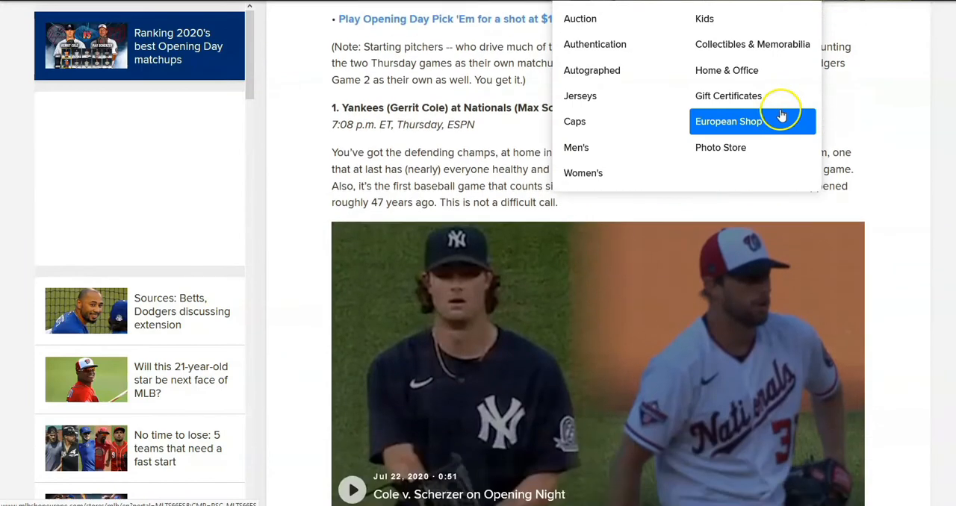
pyautogui.scroll(-3, 782, 116)
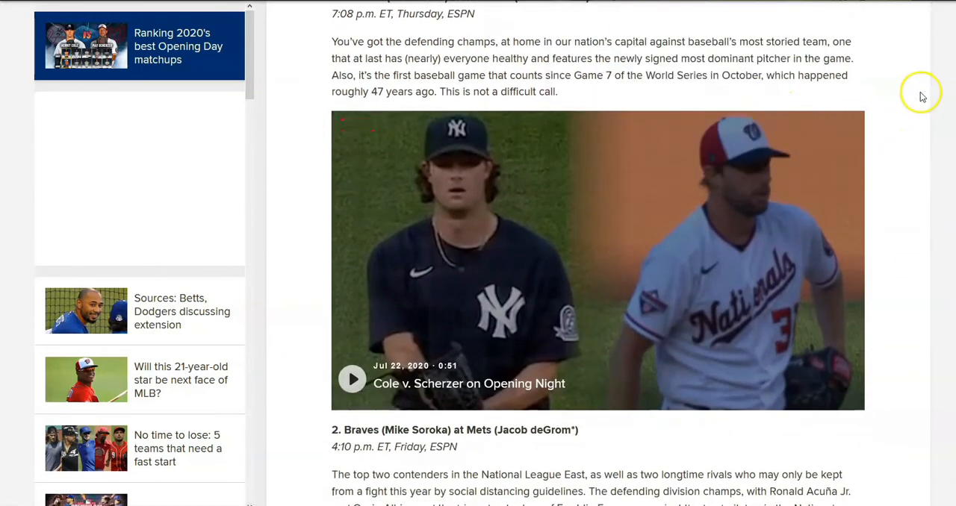
pyautogui.scroll(-3, 899, 171)
pyautogui.scroll(-3, 875, 164)
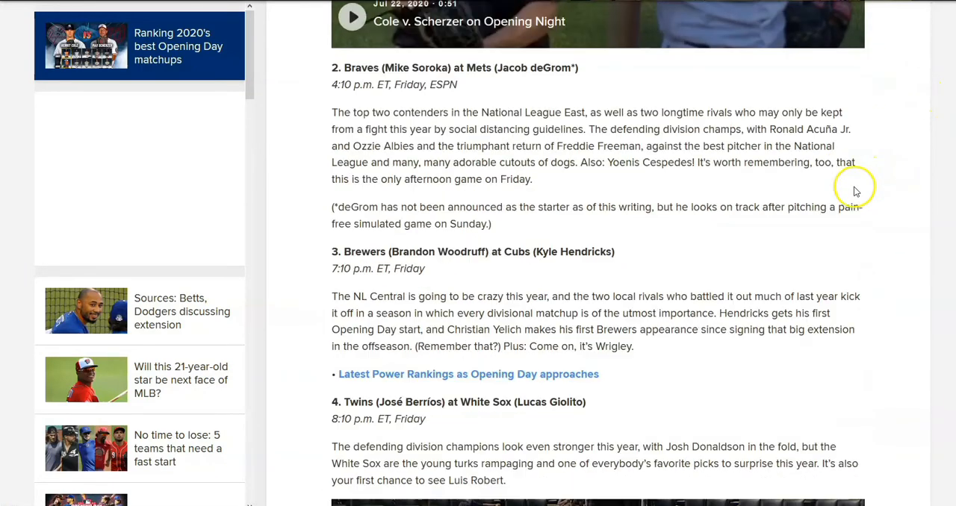
pyautogui.scroll(-3, 855, 191)
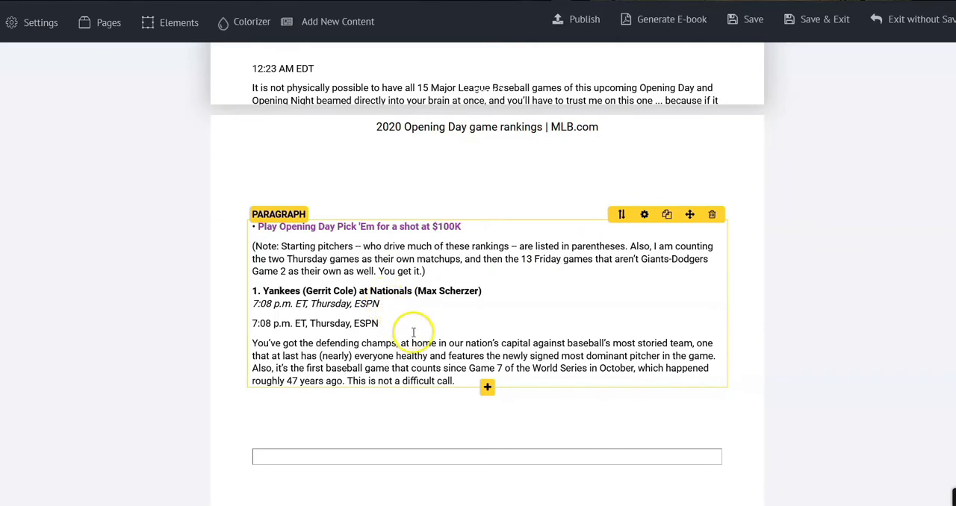
# Delete the duplicate non-italic "7:08 p.m. ET, Thursday, ESPN" line under the Yankees at Nationals matchup
pyautogui.scroll(-2, 413, 332)
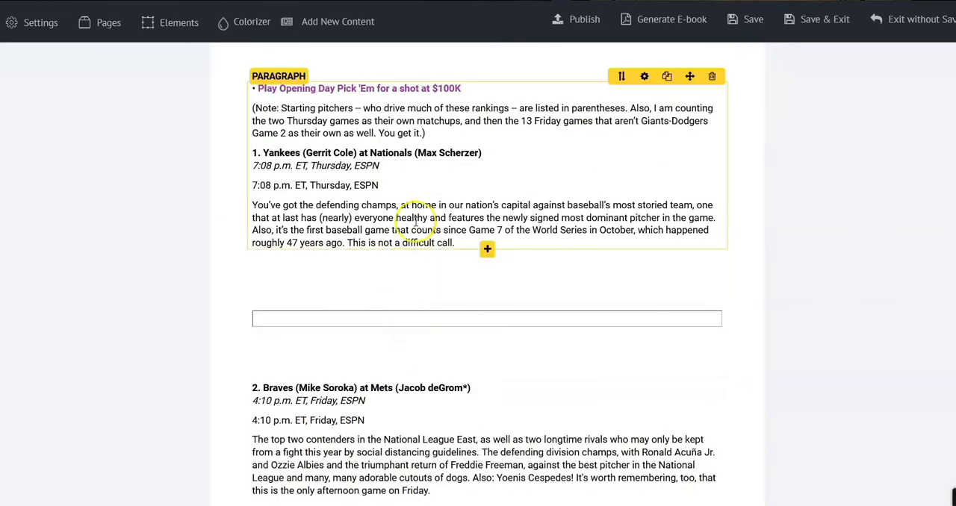
pyautogui.click(384, 186)
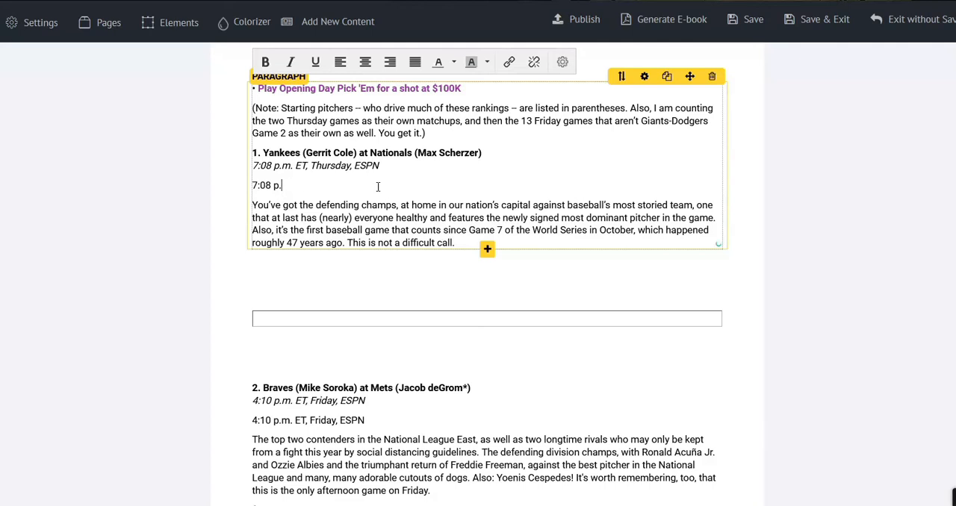
# Review the remaining content pages through to the thank-you page and save the project
pyautogui.scroll(-20, 572, 315)
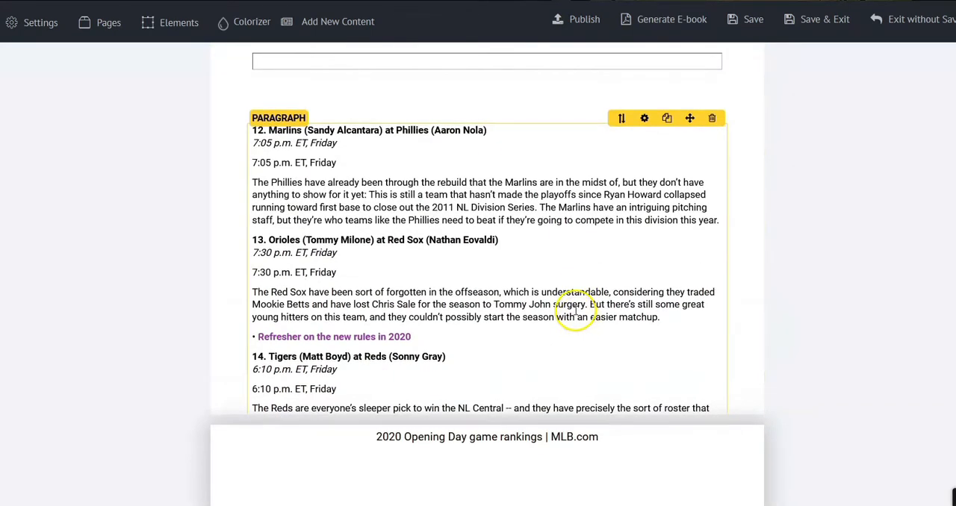
pyautogui.scroll(-5, 620, 246)
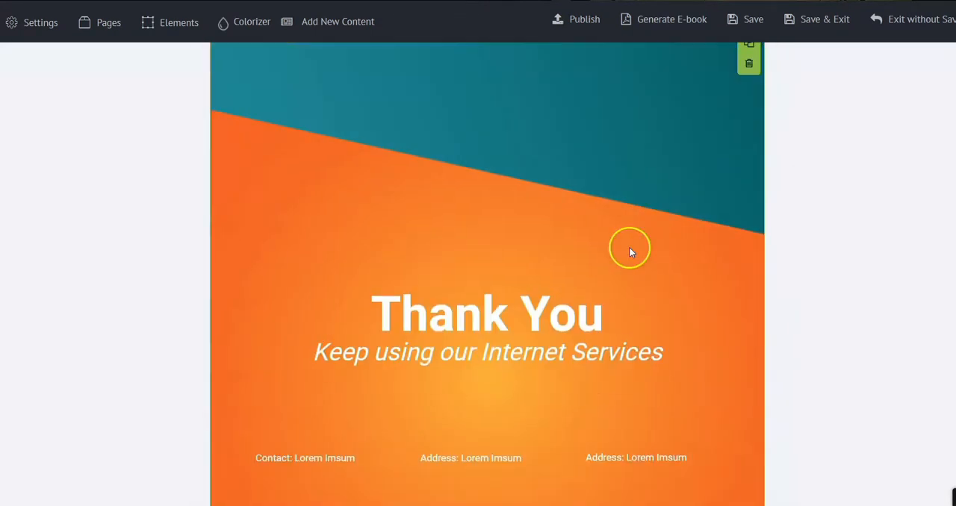
pyautogui.scroll(2, 657, 202)
pyautogui.scroll(1, 710, 313)
pyautogui.scroll(-3, 715, 299)
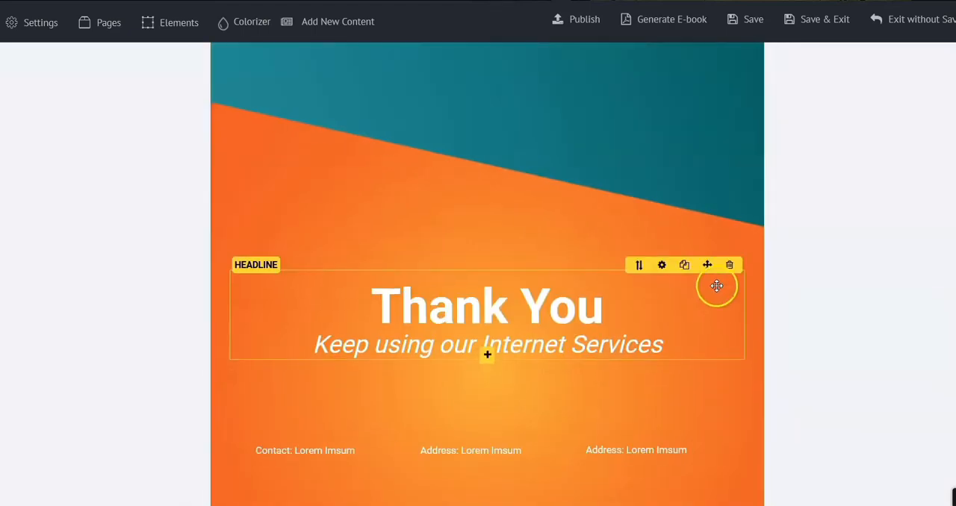
pyautogui.click(751, 19)
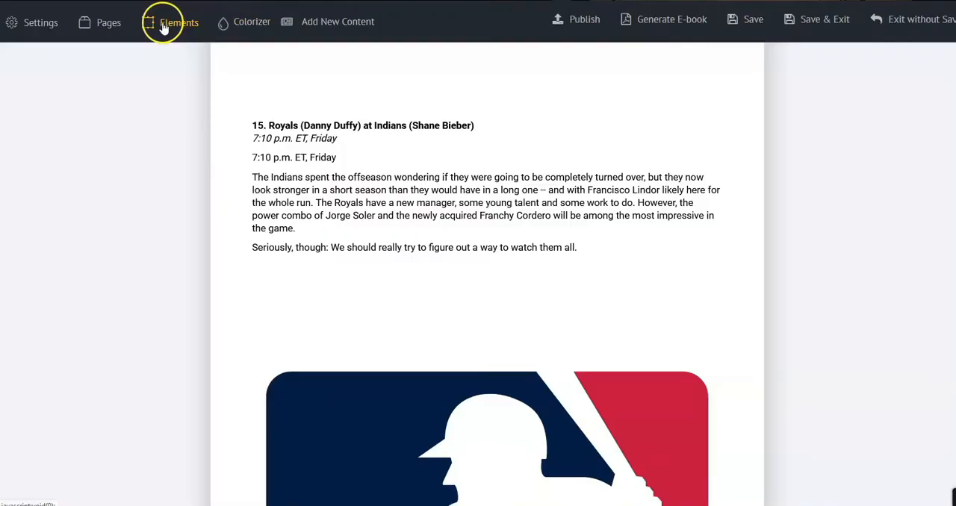
# Bring up the ebook's elements and locate the cover and table of contents headlines and paragraphs on their pages
pyautogui.click(163, 28)
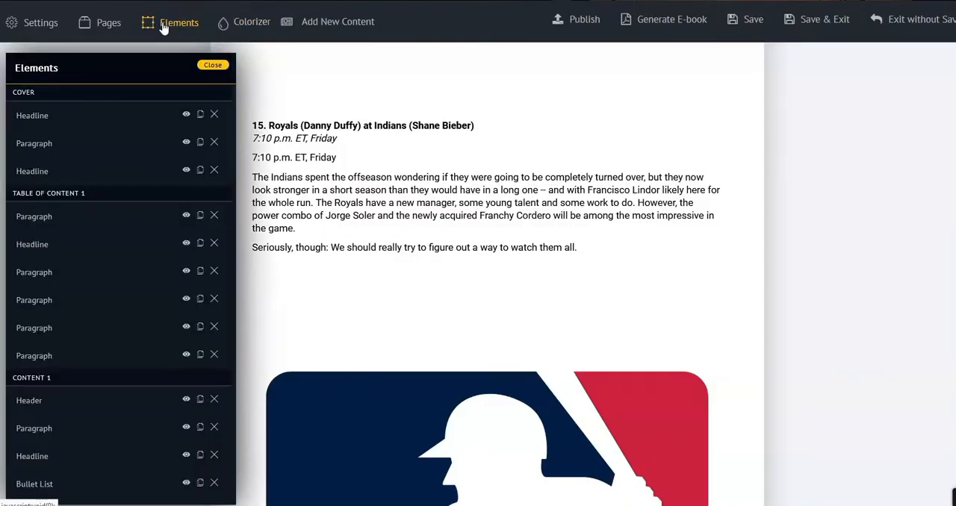
pyautogui.click(79, 118)
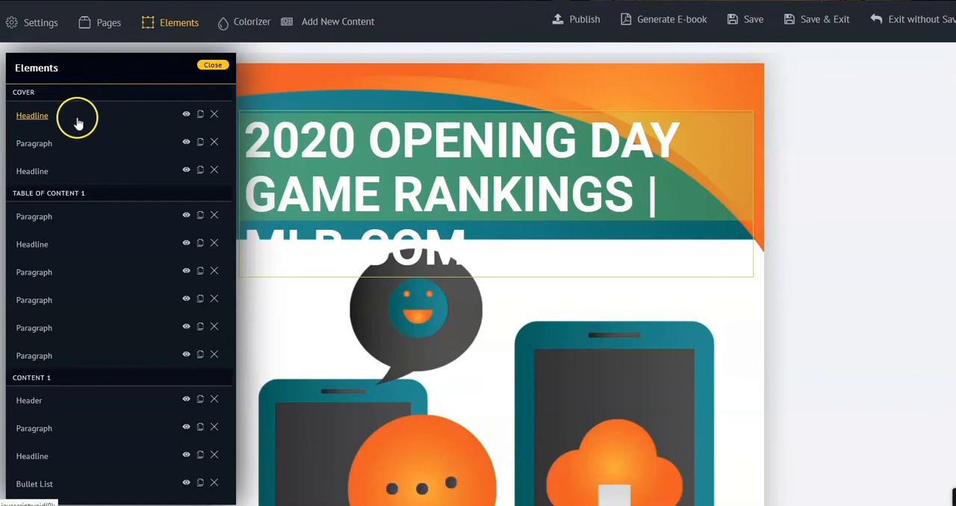
pyautogui.click(64, 147)
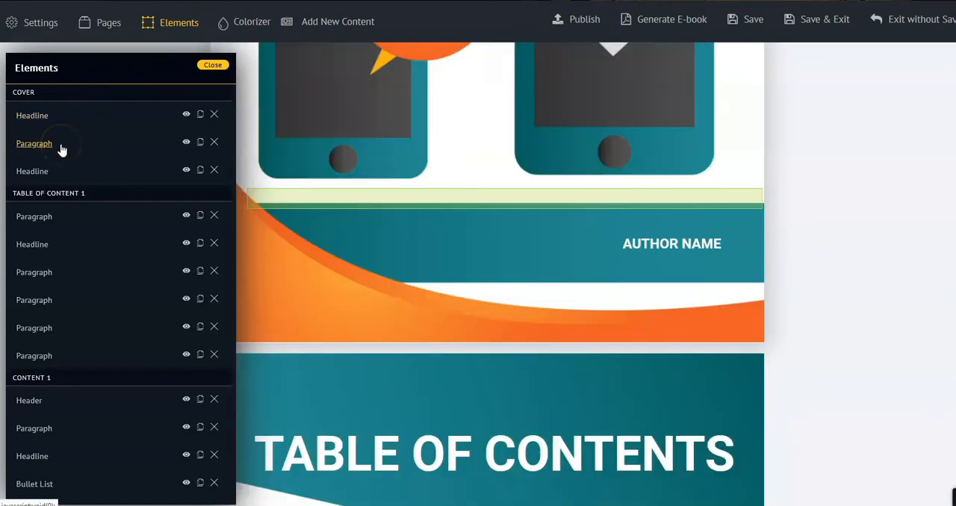
pyautogui.click(44, 173)
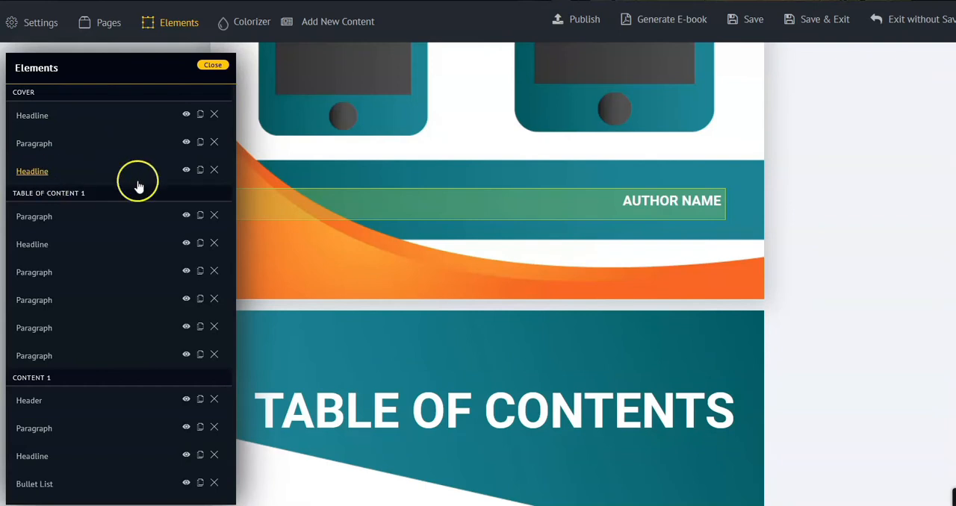
pyautogui.click(31, 224)
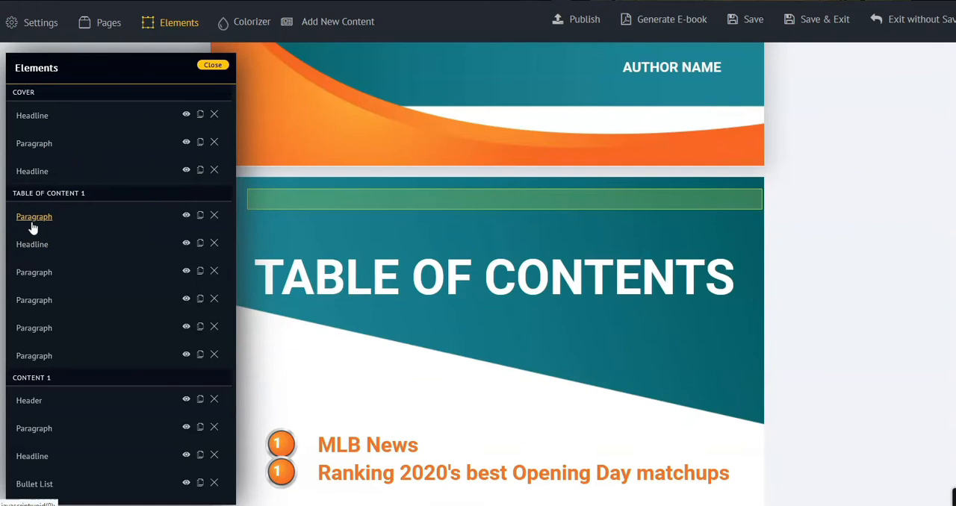
pyautogui.click(32, 245)
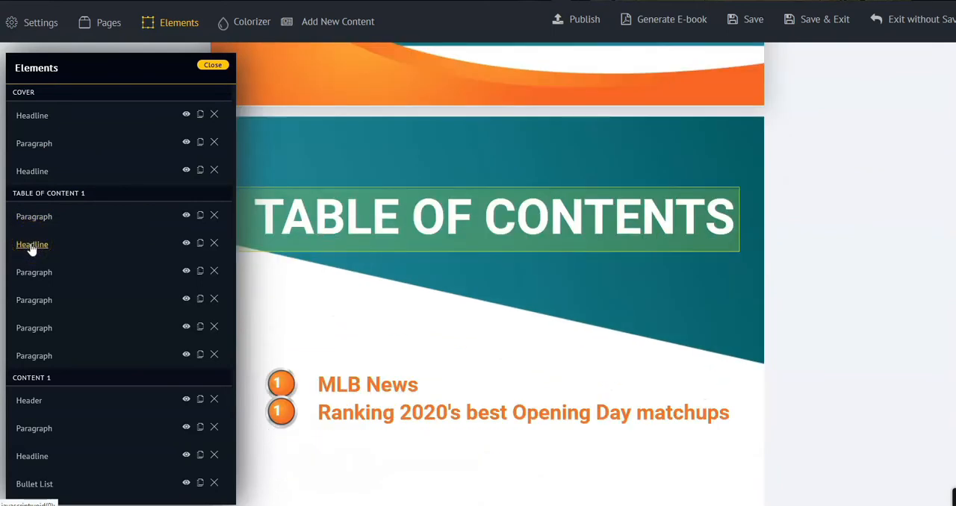
pyautogui.click(23, 270)
pyautogui.click(28, 300)
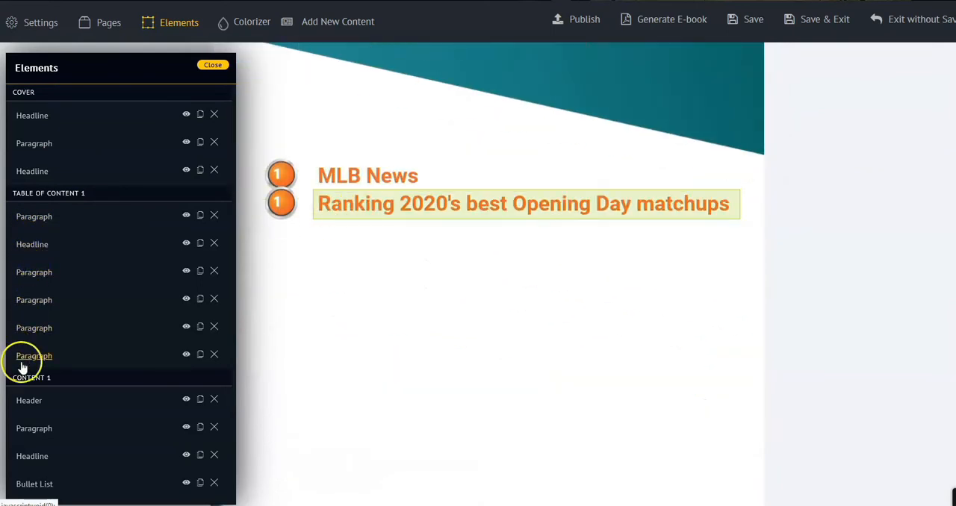
# View the configuration of the first Content 4 paragraph, covering Mariners at Astros, and open its text for editing
pyautogui.scroll(-2, 52, 412)
pyautogui.scroll(1, 50, 408)
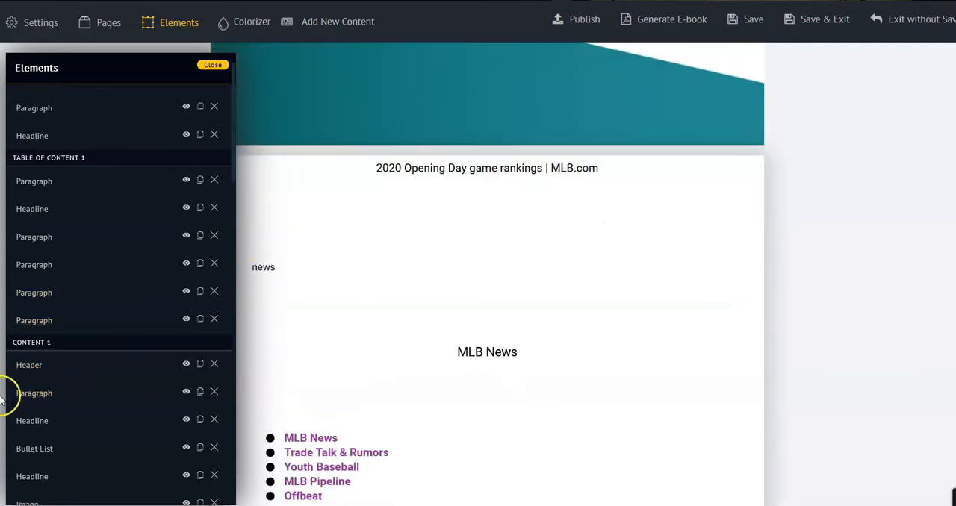
pyautogui.scroll(-10, 30, 438)
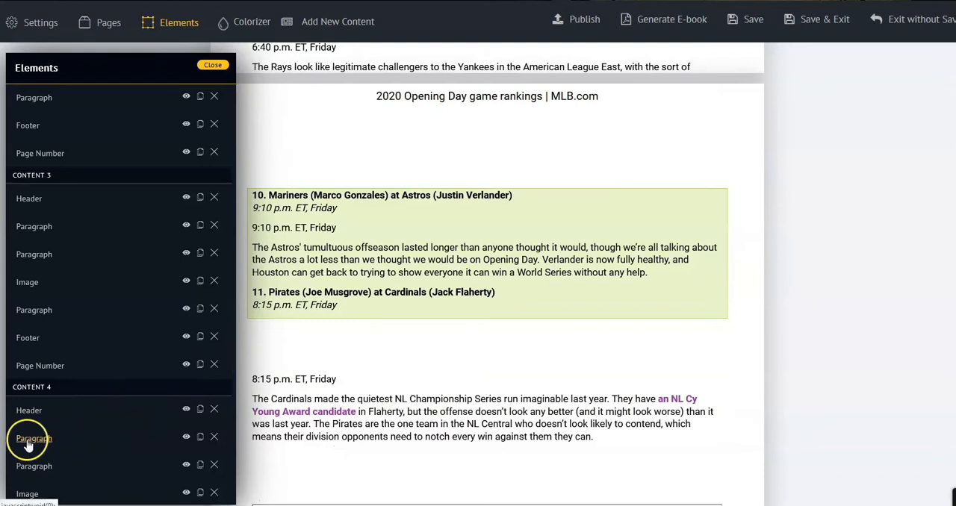
pyautogui.click(28, 442)
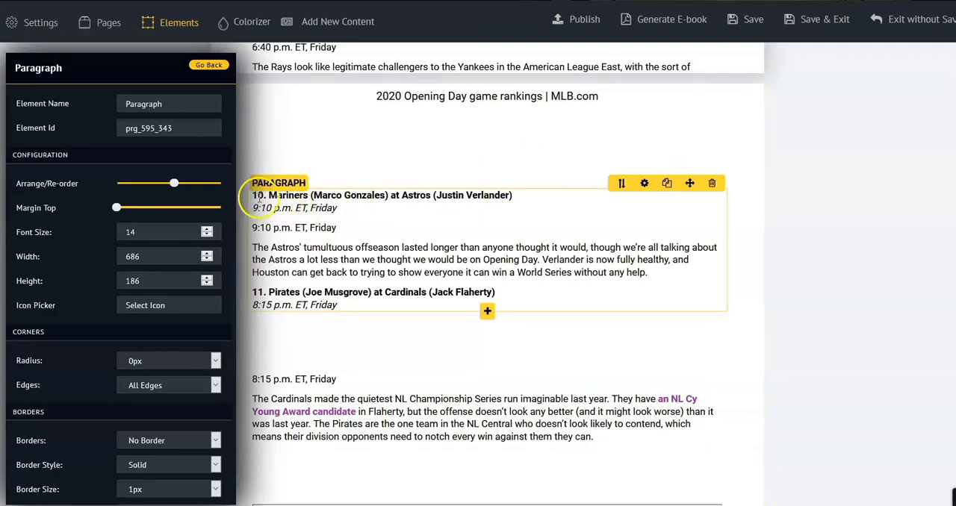
pyautogui.click(334, 312)
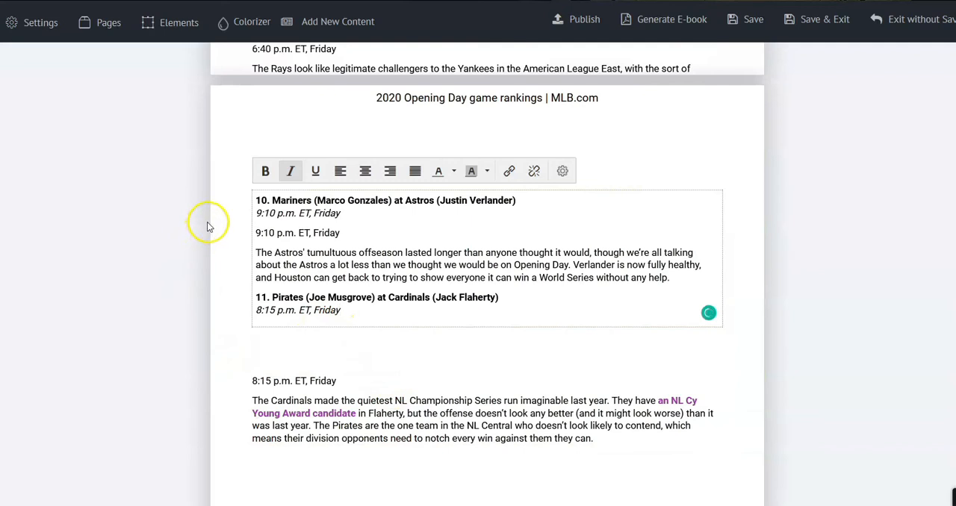
pyautogui.click(323, 276)
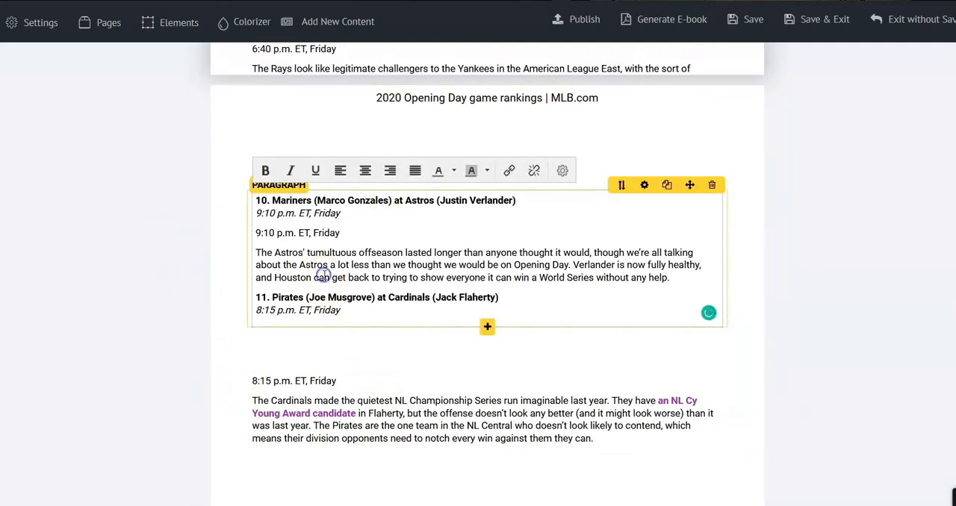
# Bring up the ebook's page list and visit each page from Table of Content 1 to the Thank You Page
pyautogui.click(173, 26)
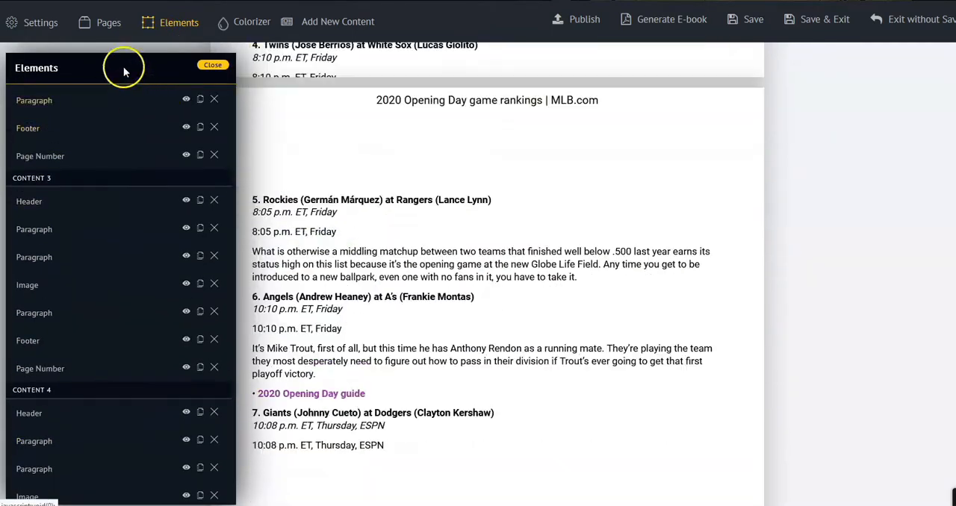
pyautogui.click(109, 23)
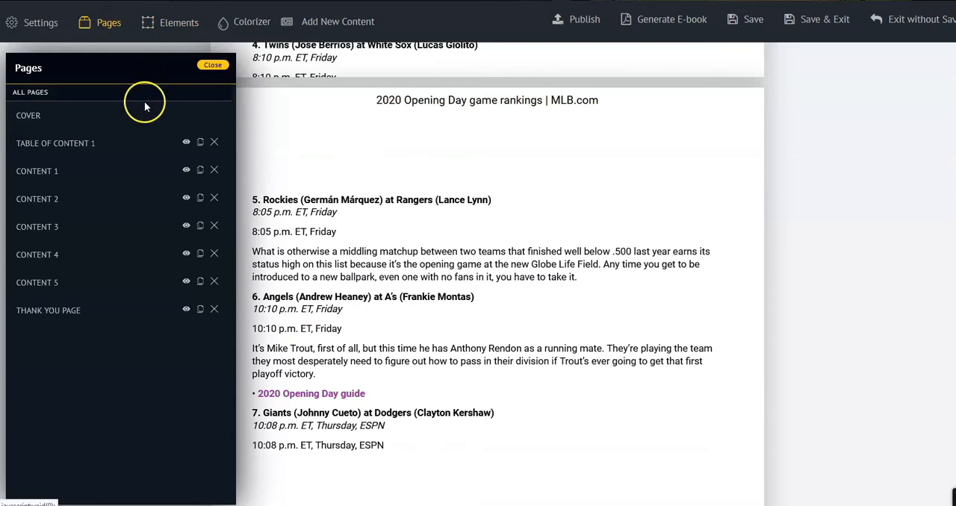
pyautogui.click(97, 148)
pyautogui.click(94, 169)
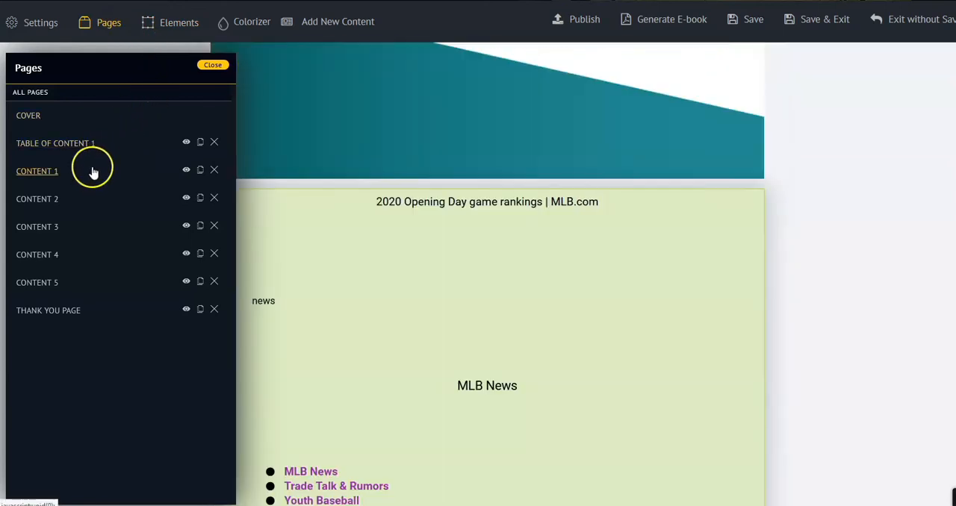
pyautogui.click(81, 196)
pyautogui.click(70, 223)
pyautogui.click(59, 257)
pyautogui.click(49, 287)
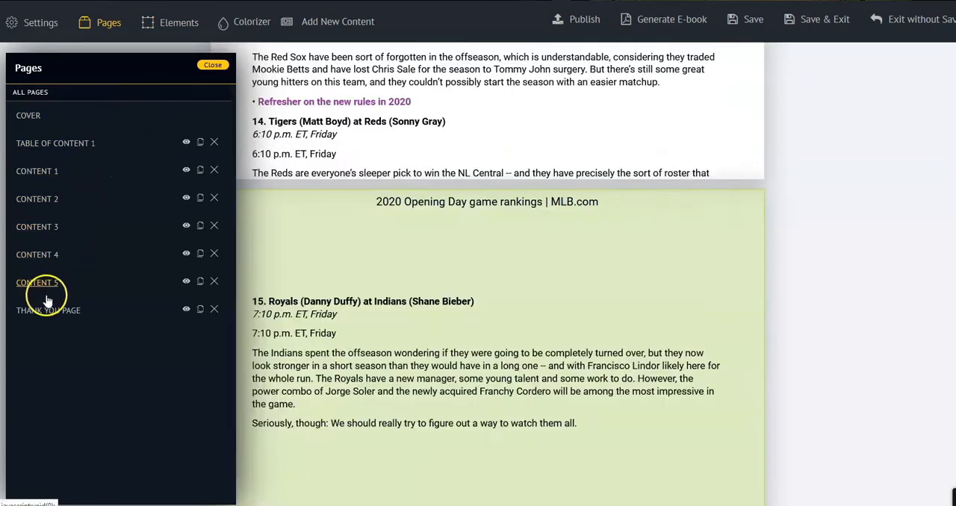
pyautogui.click(43, 316)
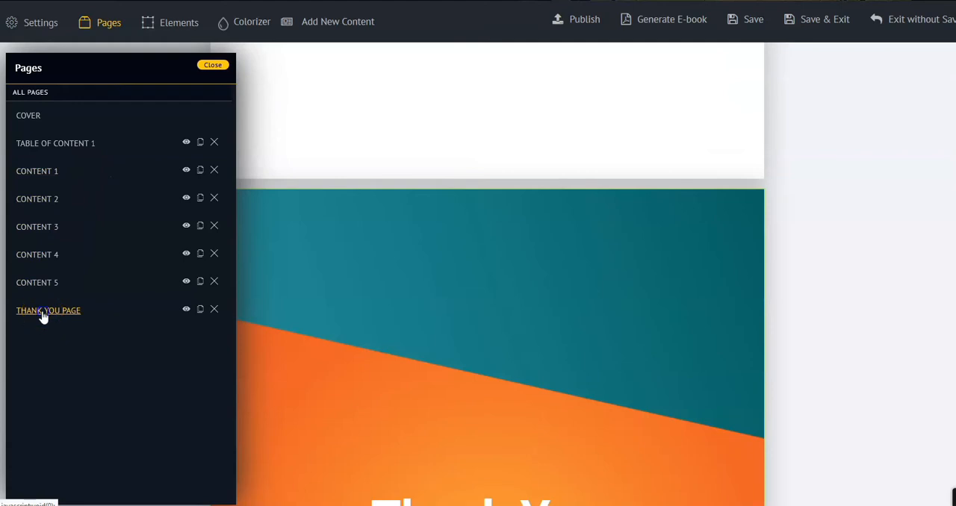
# In the Thank You Page's configuration, reduce the Arrange/Re-order setting and add a small top margin
pyautogui.click(42, 313)
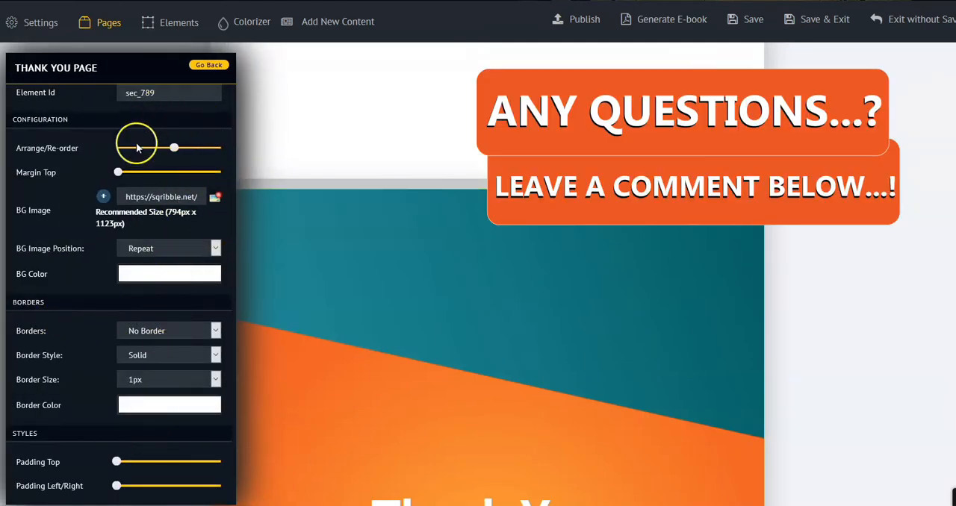
pyautogui.moveTo(171, 147); pyautogui.dragTo(161, 149)
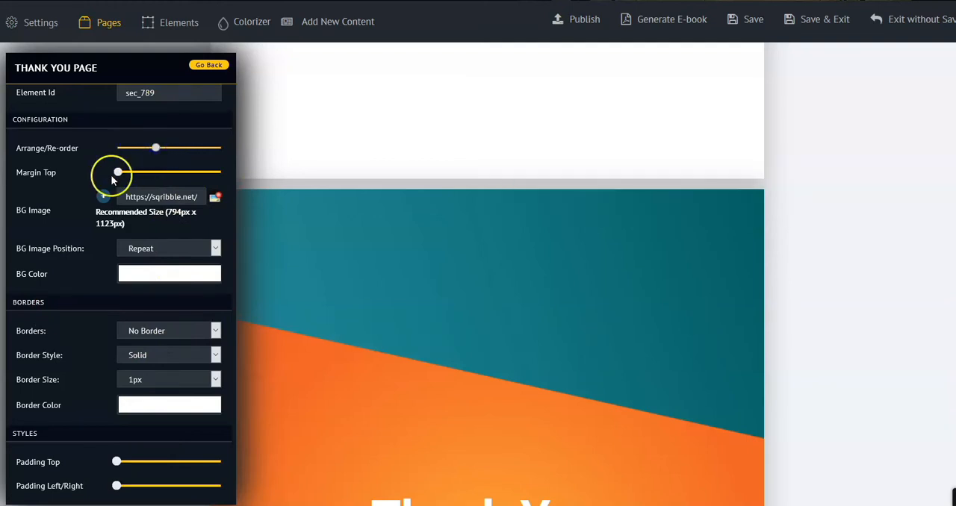
pyautogui.moveTo(118, 171)
pyautogui.mouseDown()
pyautogui.moveTo(143, 177)
pyautogui.moveTo(125, 174)
pyautogui.mouseUp()
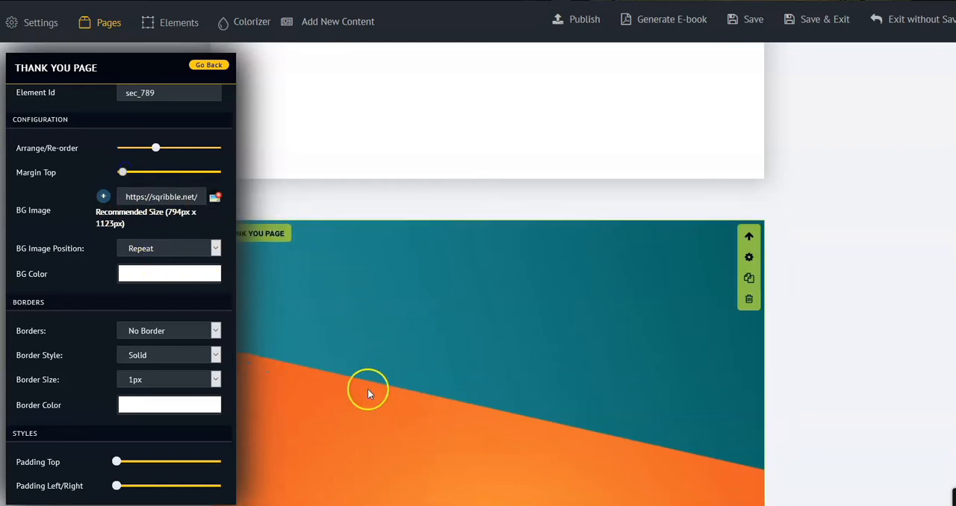
# Give the Thank You Page a full border in dark purple #320D3D and check it down the page
pyautogui.click(180, 334)
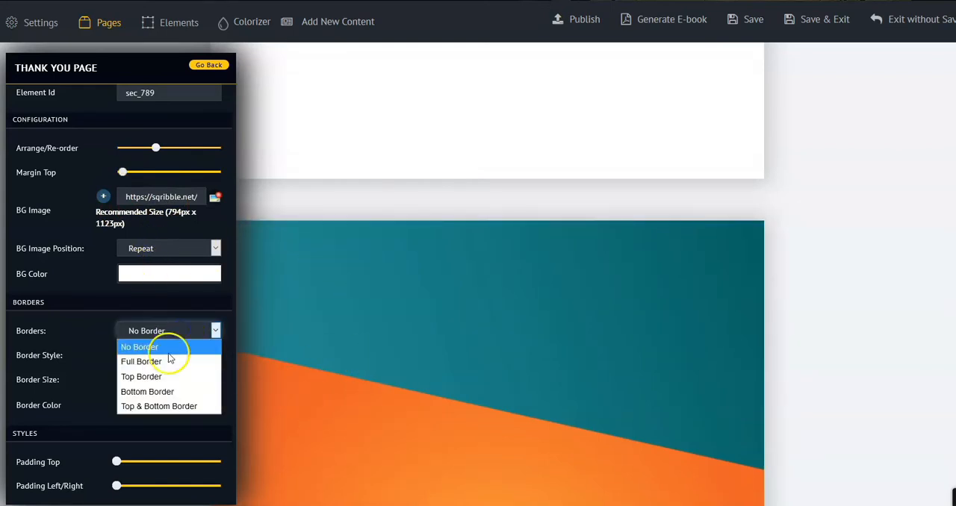
pyautogui.click(163, 363)
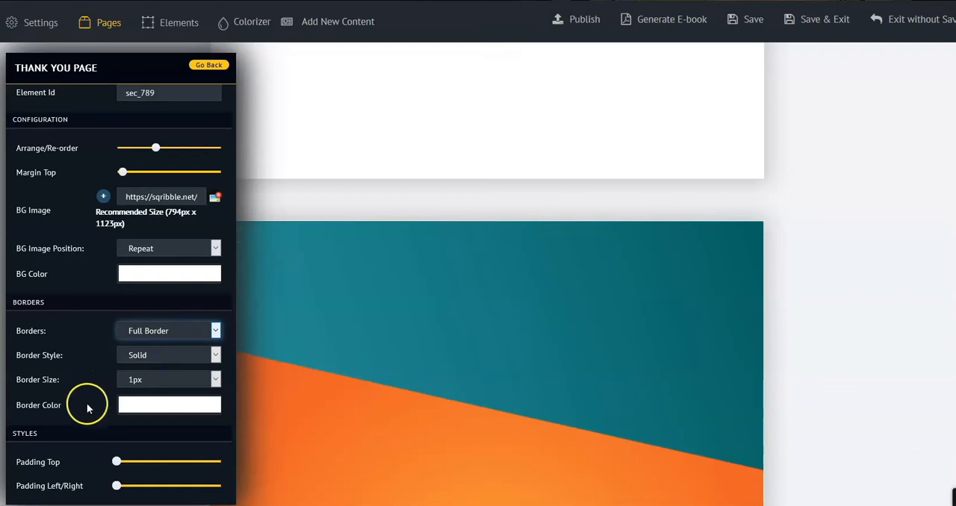
pyautogui.click(127, 401)
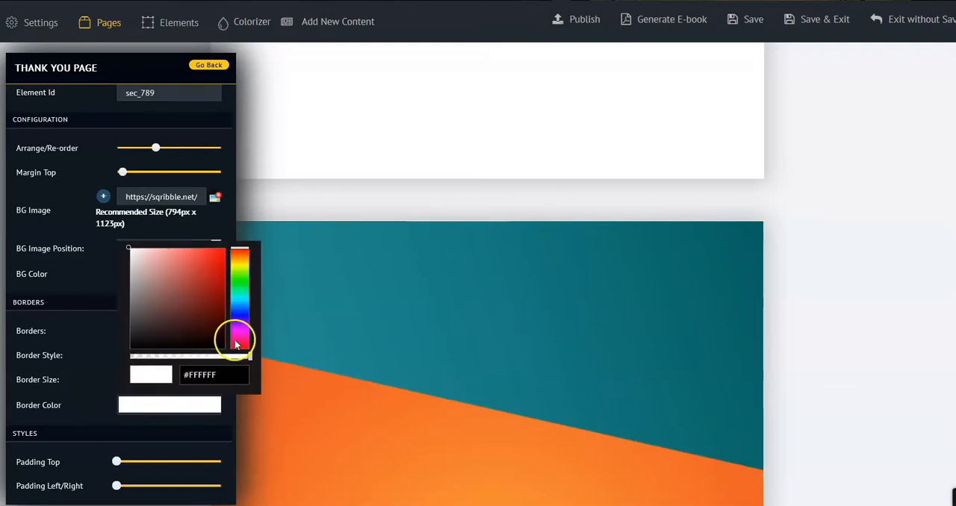
pyautogui.click(213, 368)
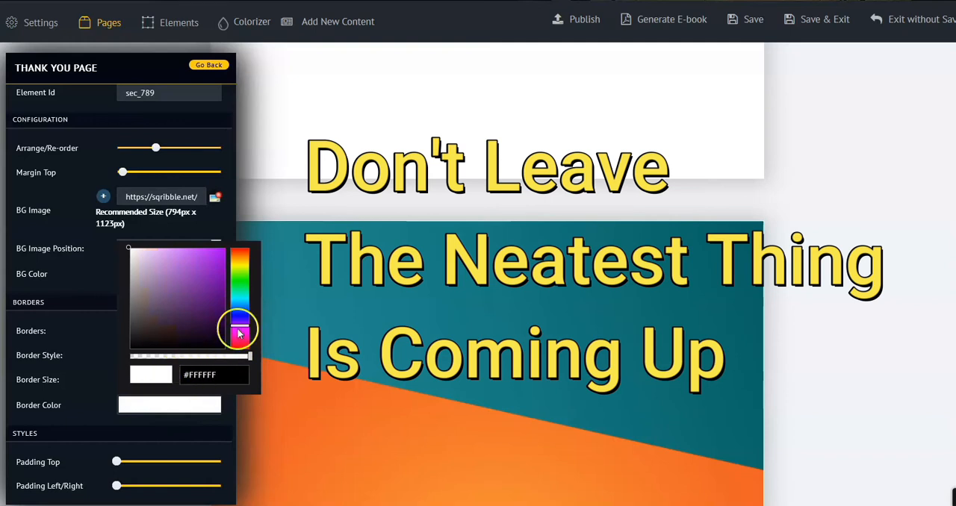
pyautogui.click(197, 381)
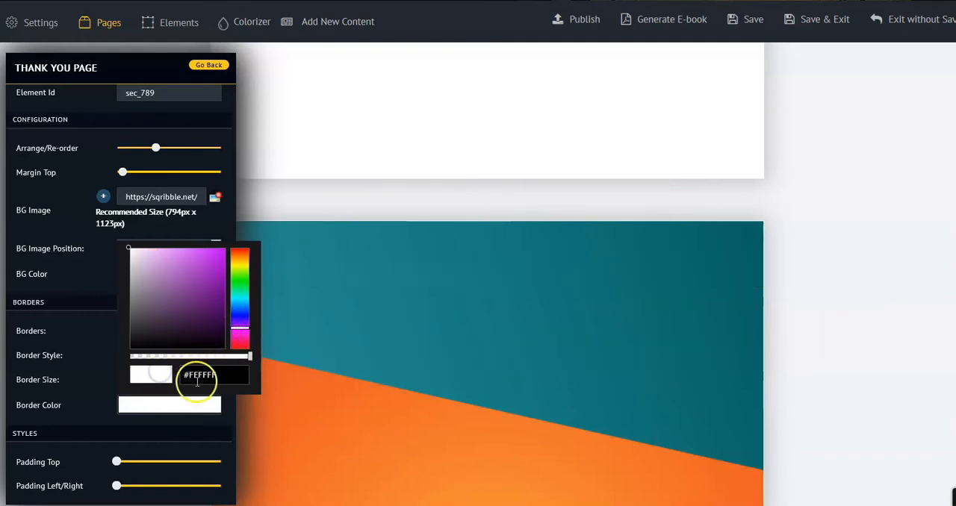
pyautogui.click(204, 324)
pyautogui.scroll(-6, 266, 356)
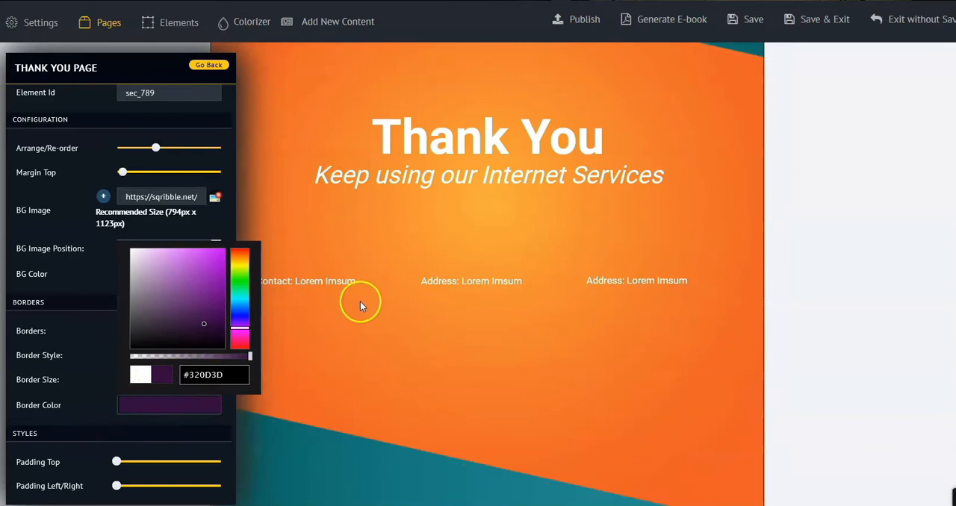
pyautogui.scroll(-1, 360, 303)
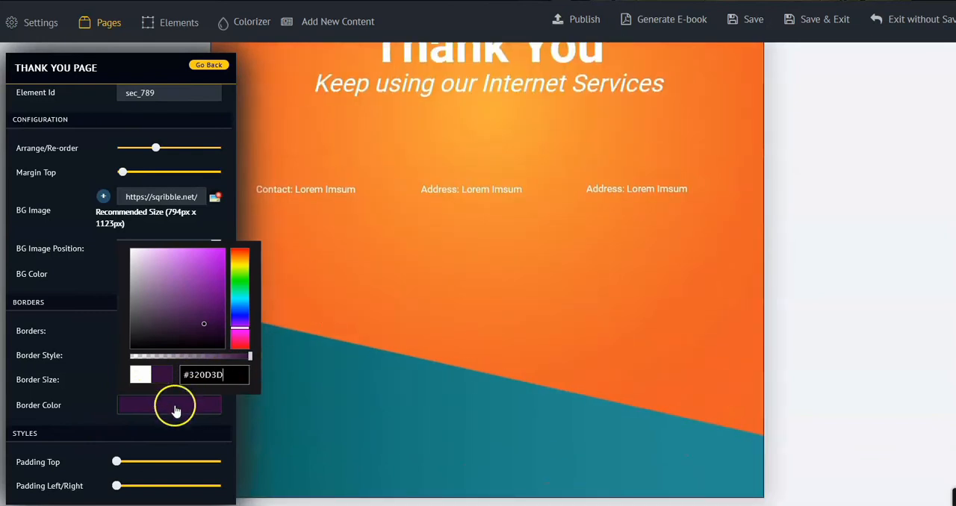
# Bring up the ready-made color schemes and try Lime Mod on the ebook's cover and table of contents
pyautogui.click(248, 25)
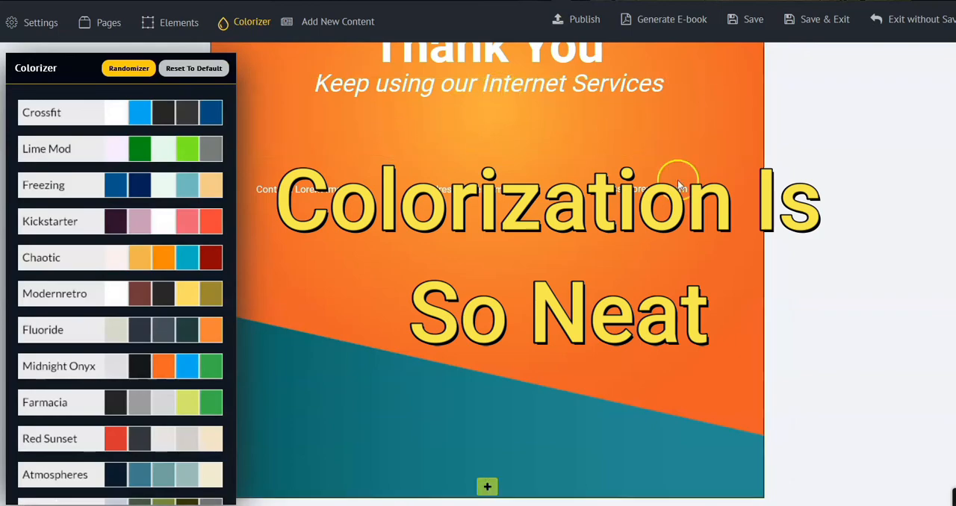
pyautogui.scroll(15, 747, 191)
pyautogui.scroll(15, 780, 187)
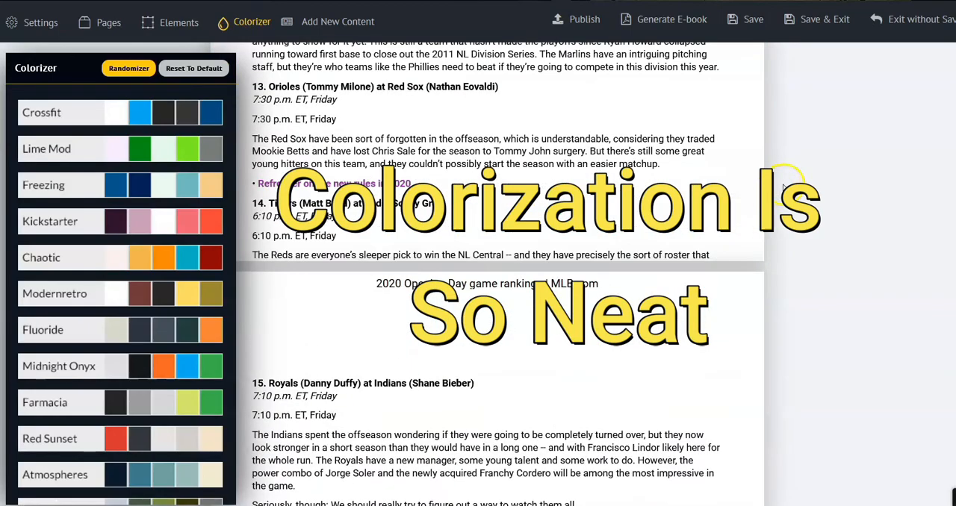
pyautogui.scroll(15, 784, 177)
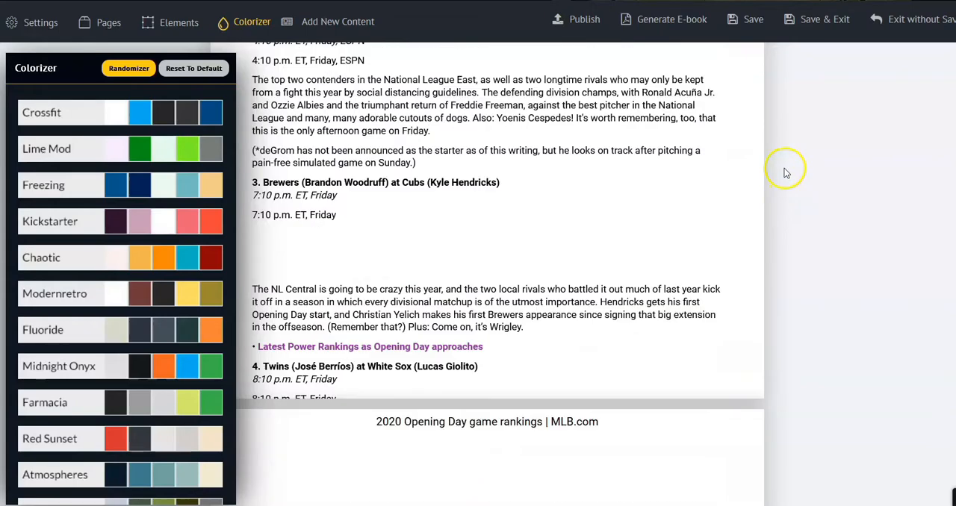
pyautogui.scroll(4, 776, 162)
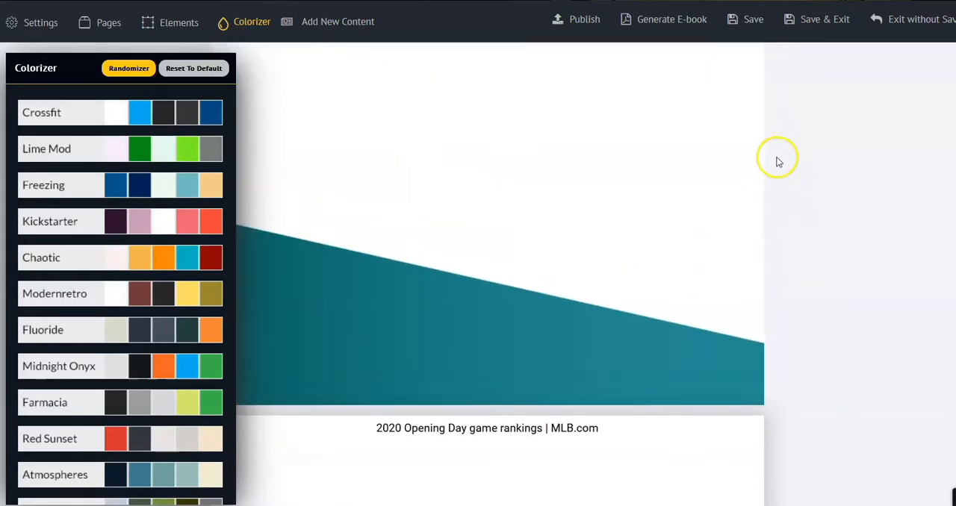
pyautogui.scroll(5, 562, 285)
pyautogui.scroll(5, 565, 284)
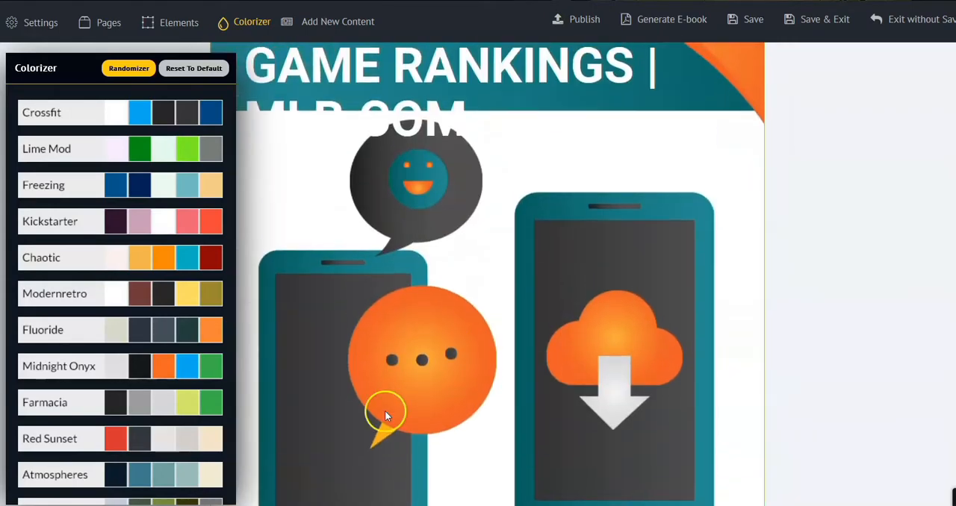
pyautogui.scroll(-2, 384, 410)
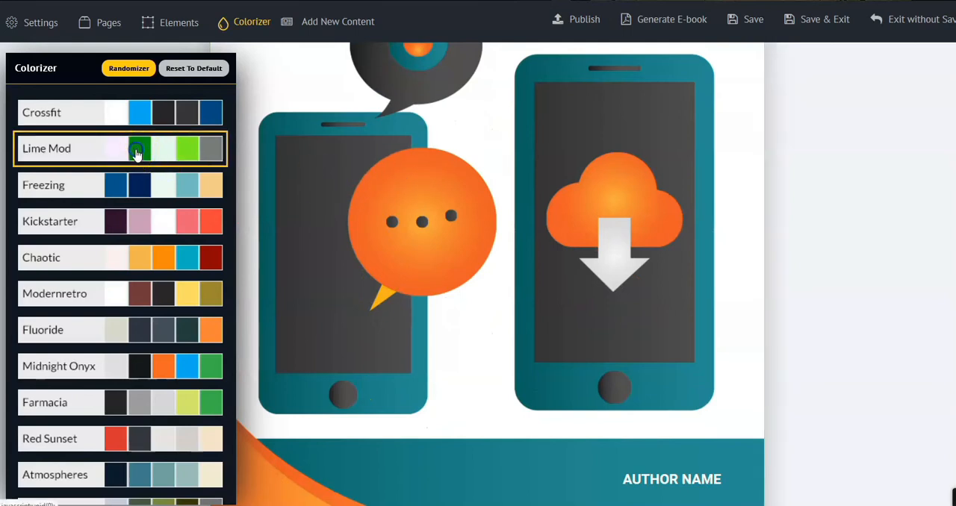
pyautogui.click(104, 150)
pyautogui.scroll(-5, 508, 284)
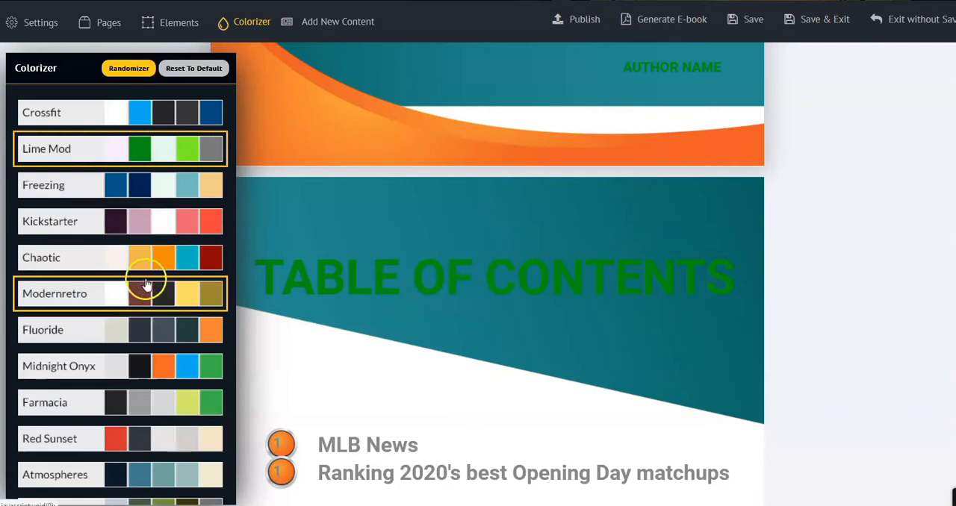
# Try the Kickstarter and Midnight Onyx color schemes, checking the table of contents and first content pages
pyautogui.click(107, 224)
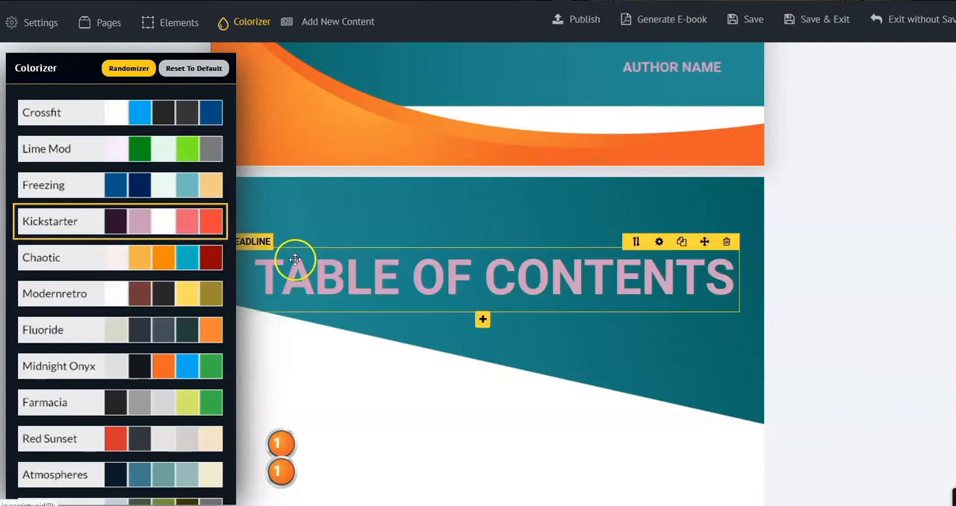
pyautogui.click(159, 366)
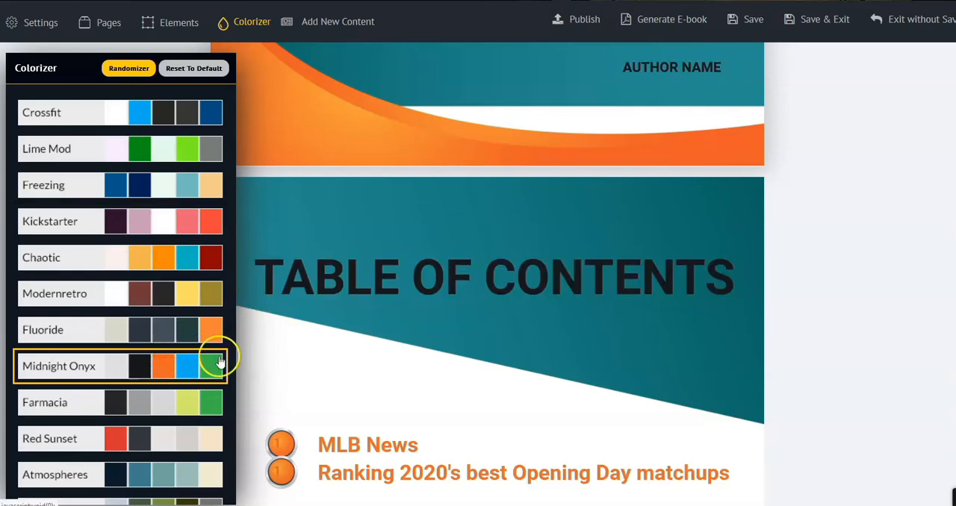
pyautogui.scroll(-2, 499, 291)
pyautogui.scroll(-12, 508, 291)
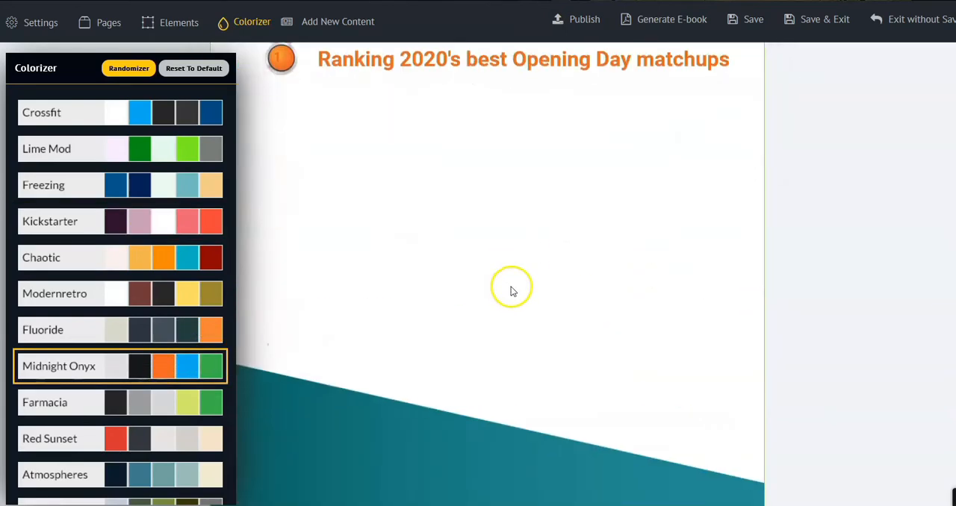
pyautogui.scroll(-4, 529, 296)
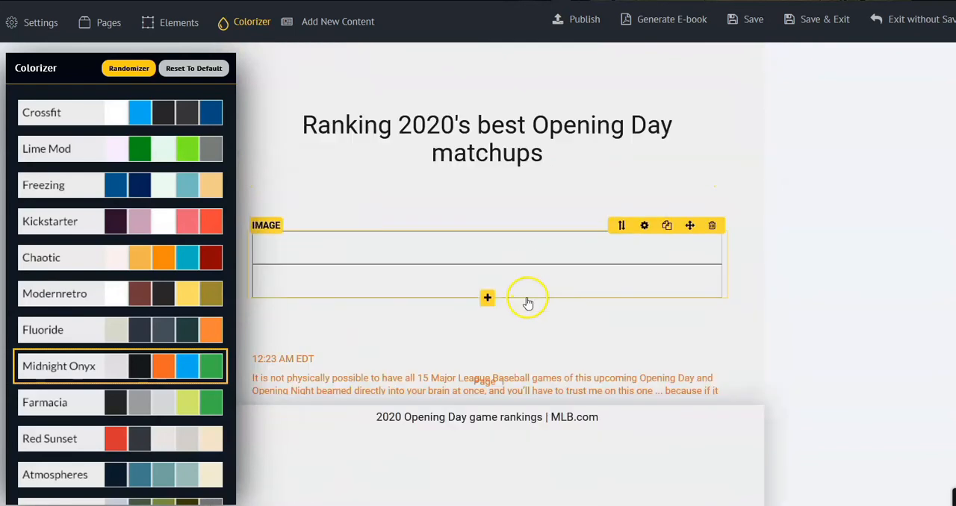
pyautogui.scroll(-1, 89, 373)
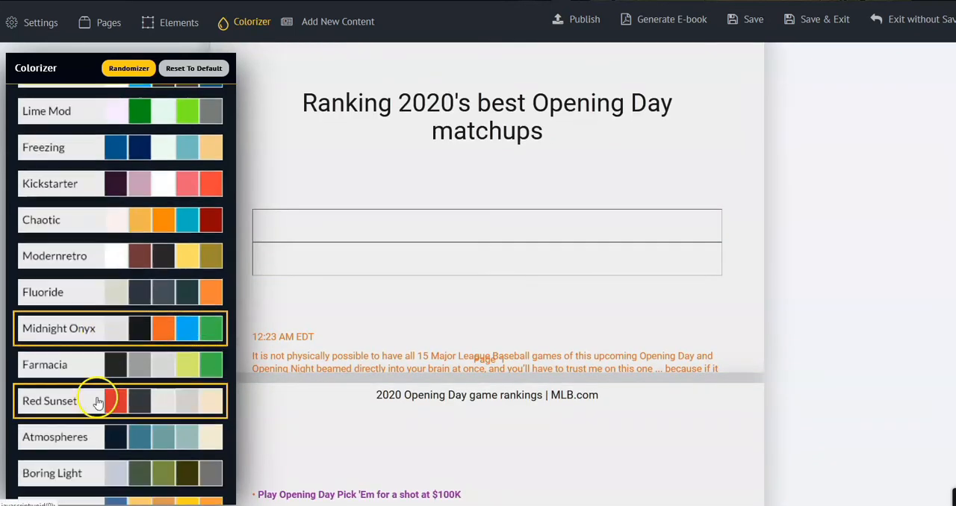
# Try the Farmacia color scheme and check it from the content pages back to the cover
pyautogui.click(66, 363)
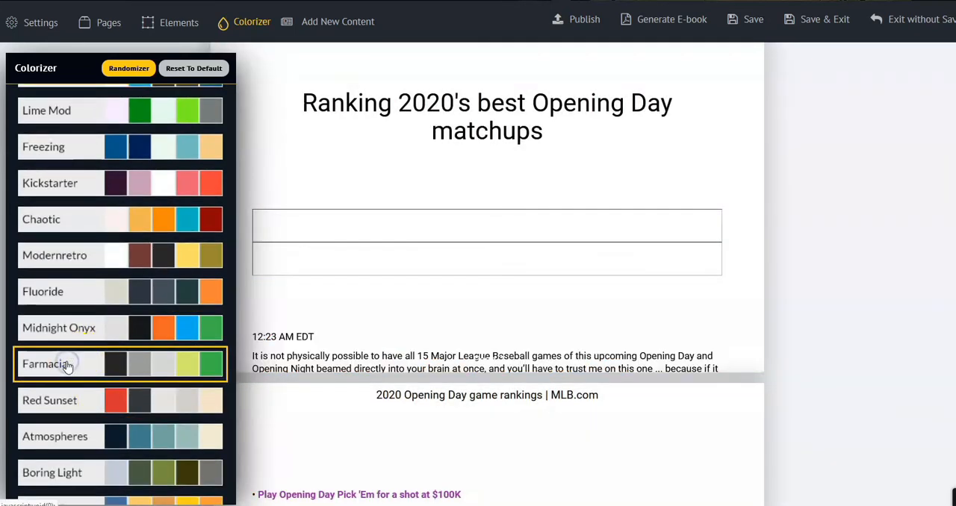
pyautogui.scroll(4, 635, 239)
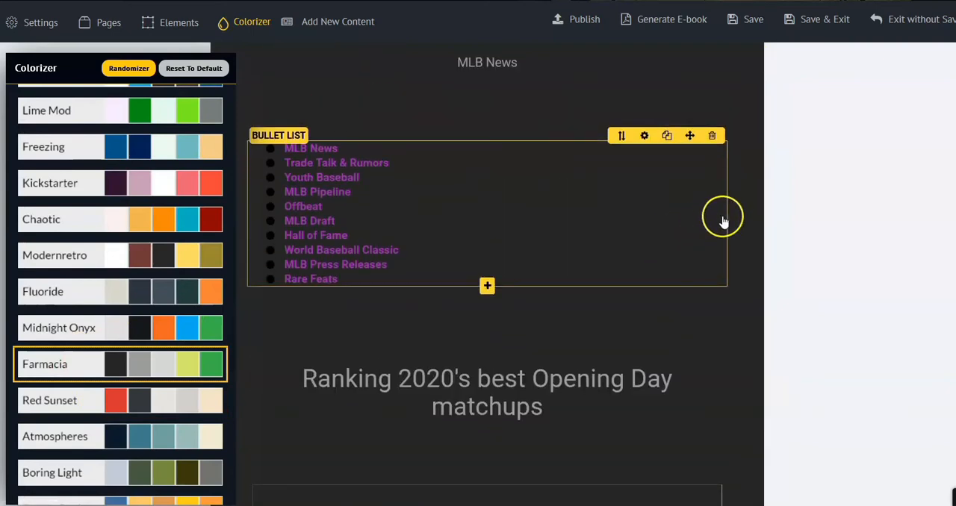
pyautogui.scroll(10, 728, 217)
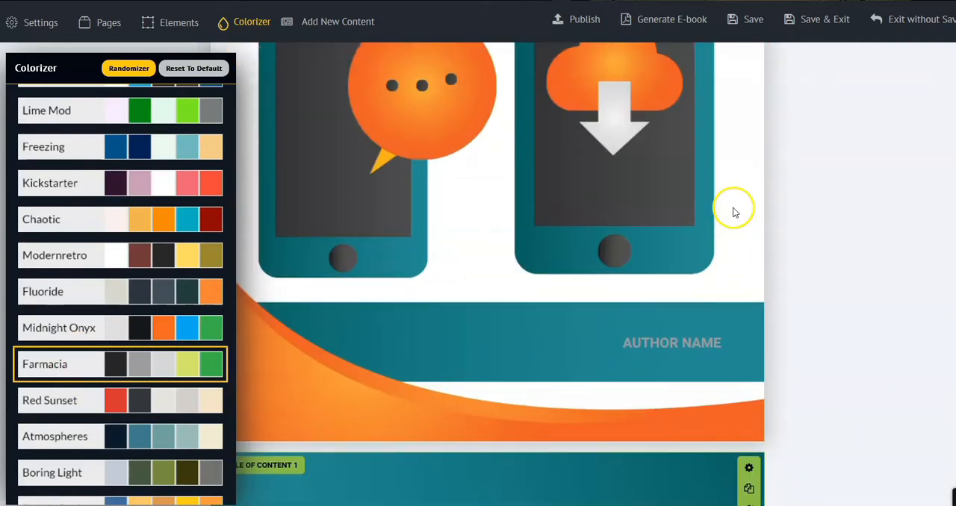
pyautogui.scroll(3, 733, 212)
pyautogui.scroll(-3, 659, 271)
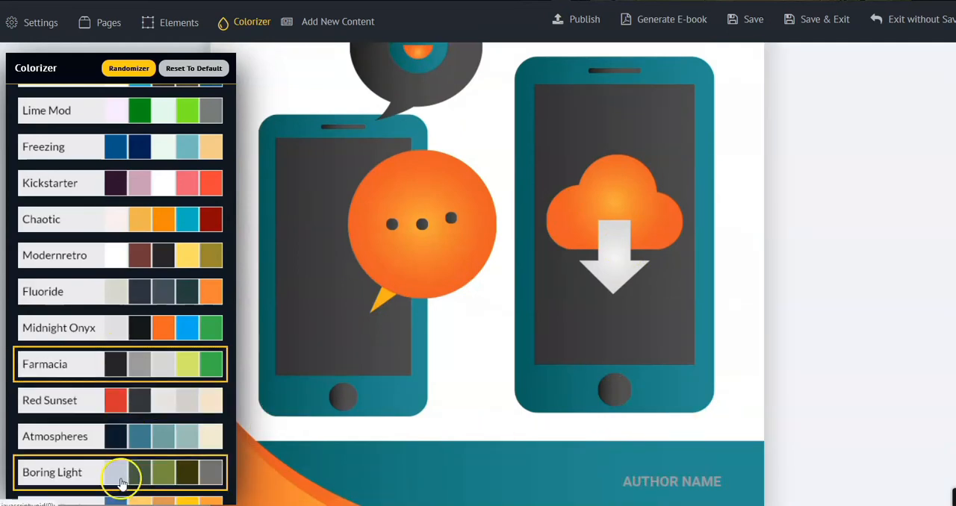
# Try the Energy Dash, Languid Life and Green Leaf color schemes, and reset the ebook's colors to default
pyautogui.scroll(-1, 116, 470)
pyautogui.click(78, 467)
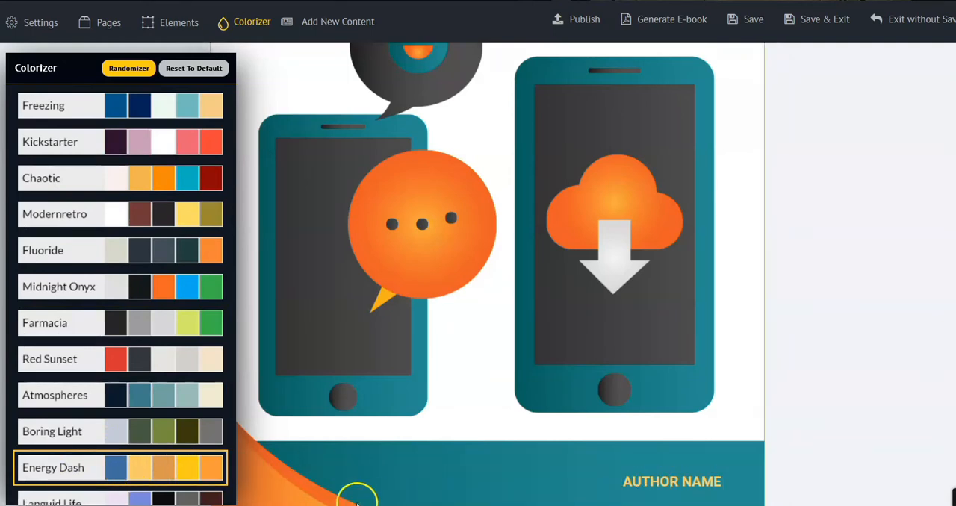
pyautogui.scroll(-1, 138, 491)
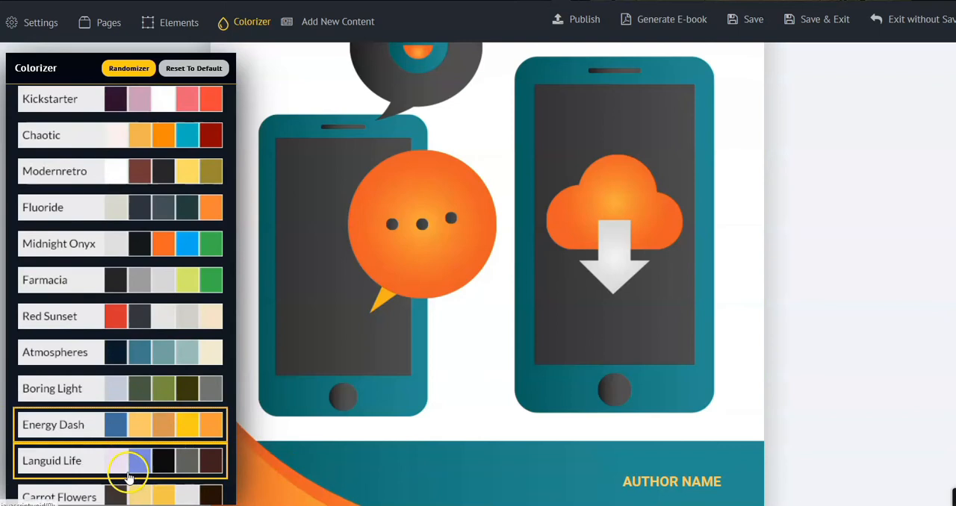
pyautogui.click(137, 464)
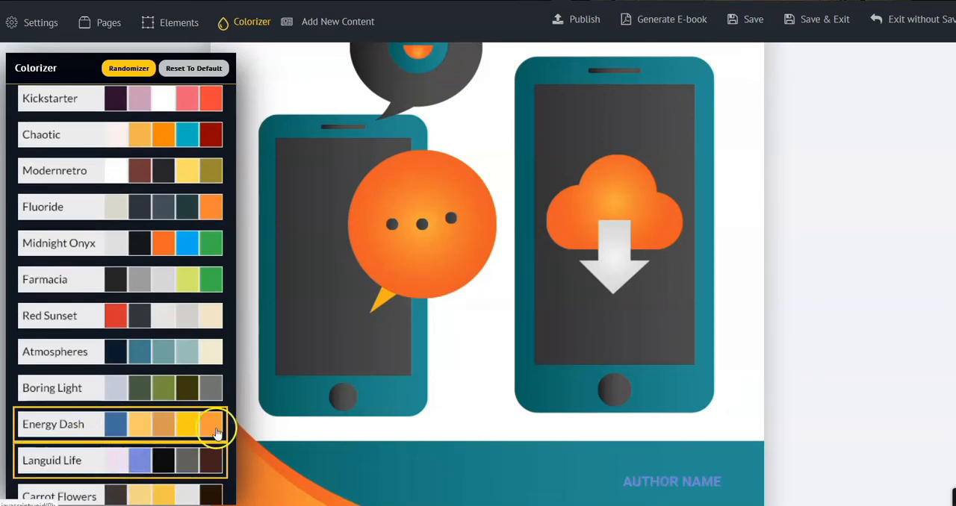
pyautogui.scroll(-4, 214, 418)
pyautogui.click(114, 423)
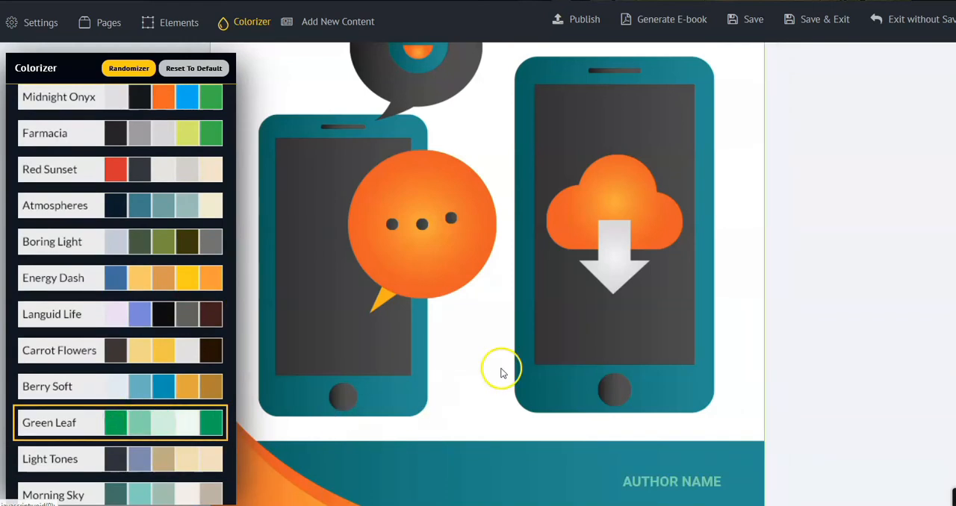
pyautogui.scroll(-7, 500, 369)
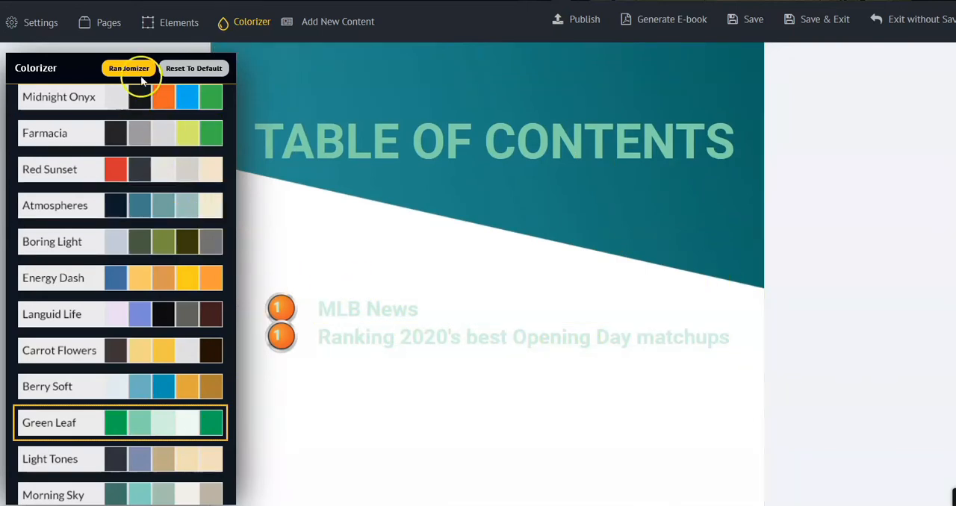
pyautogui.click(180, 69)
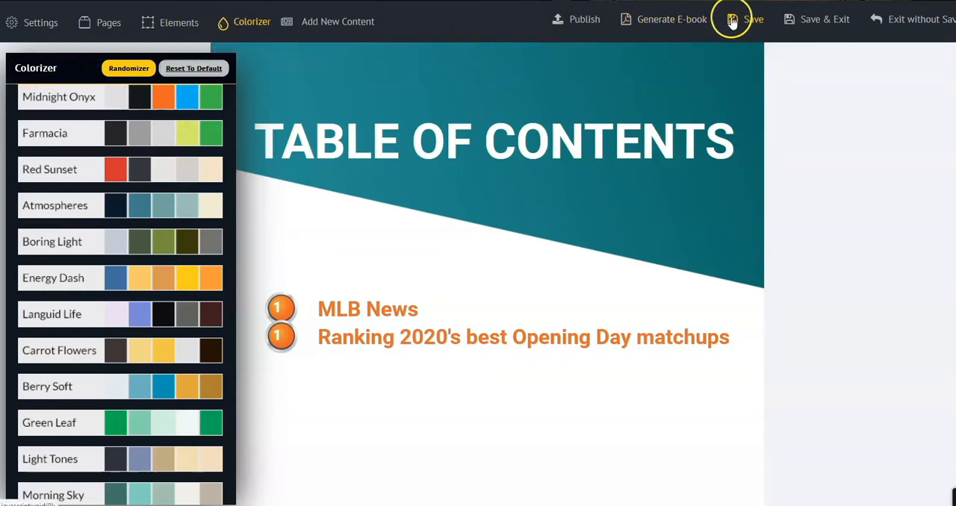
# Generate the ebook with the New Method and open the PDF file in Adobe Acrobat Reader DC
pyautogui.click(652, 22)
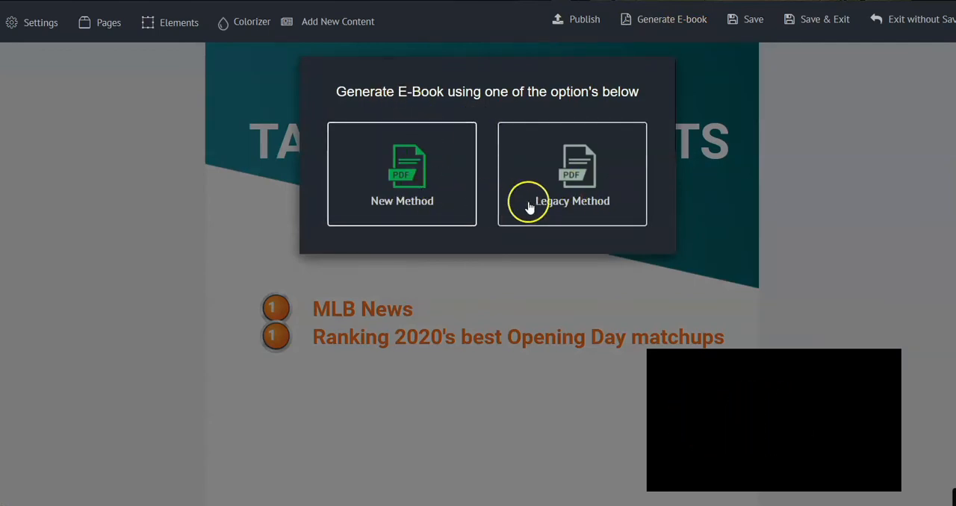
pyautogui.click(417, 176)
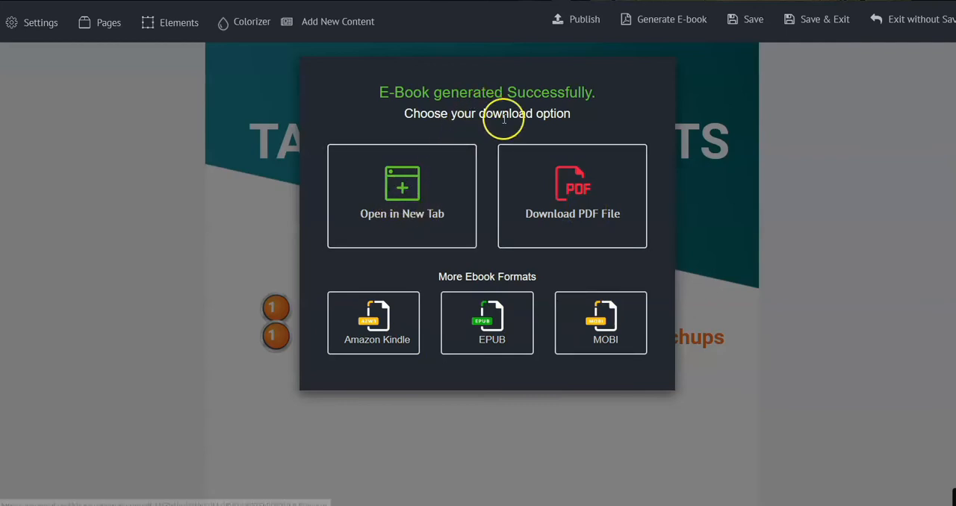
pyautogui.rightClick(572, 183)
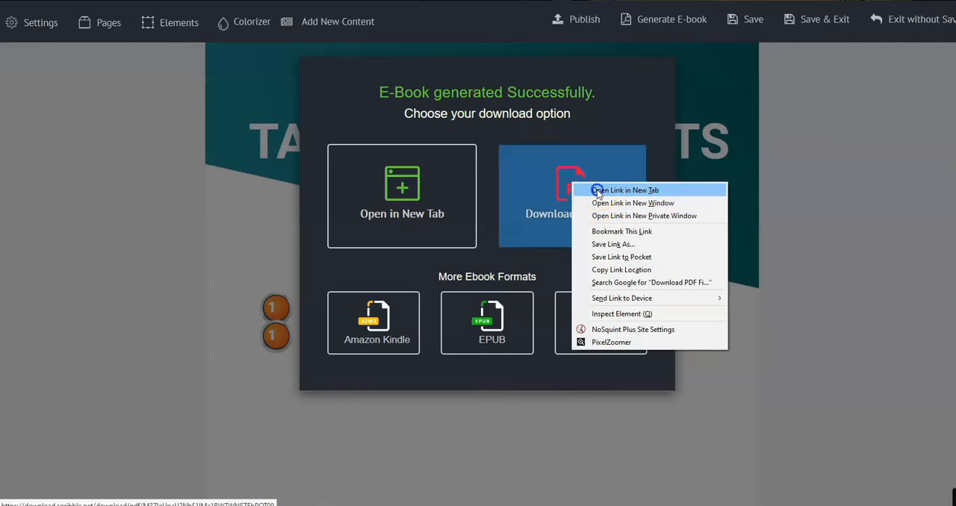
pyautogui.click(597, 192)
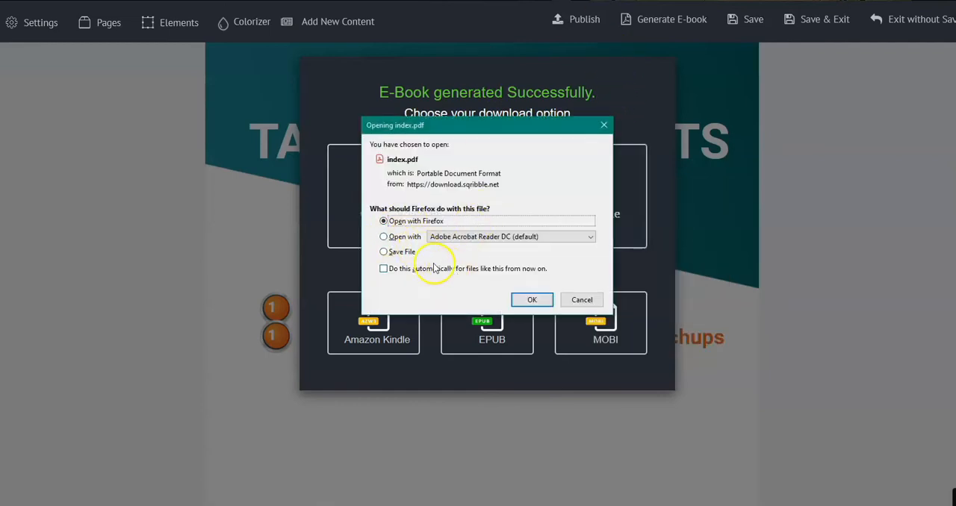
pyautogui.click(384, 238)
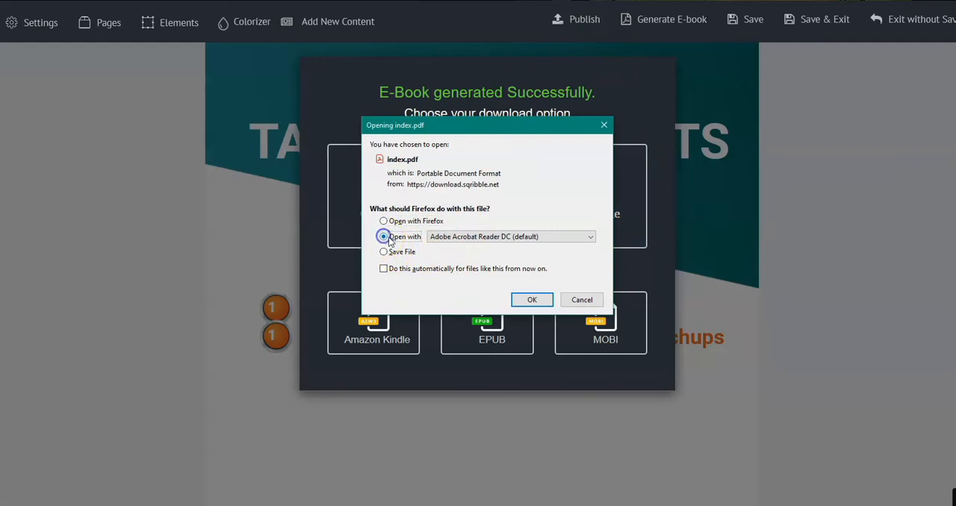
pyautogui.click(530, 299)
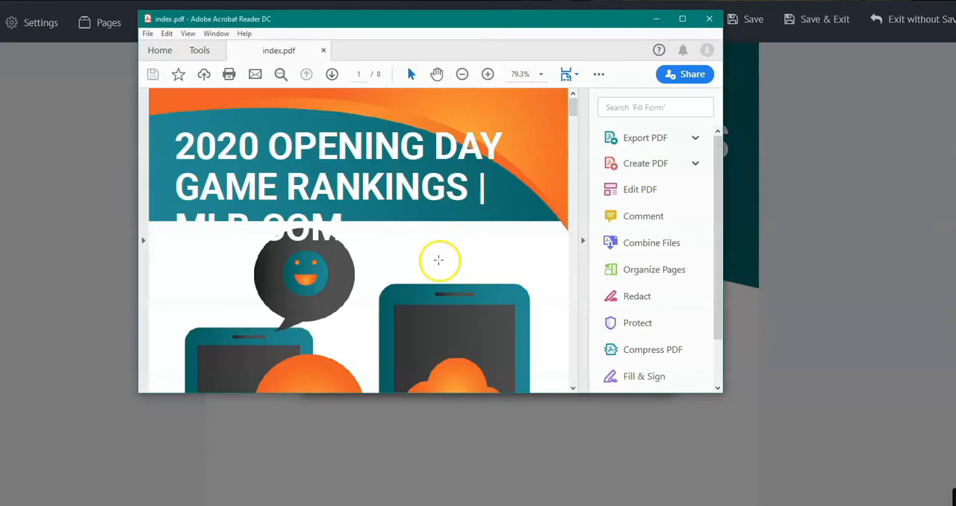
# Look over the cover page of the generated PDF and close the Adobe Acrobat Reader DC window
pyautogui.scroll(-4, 550, 182)
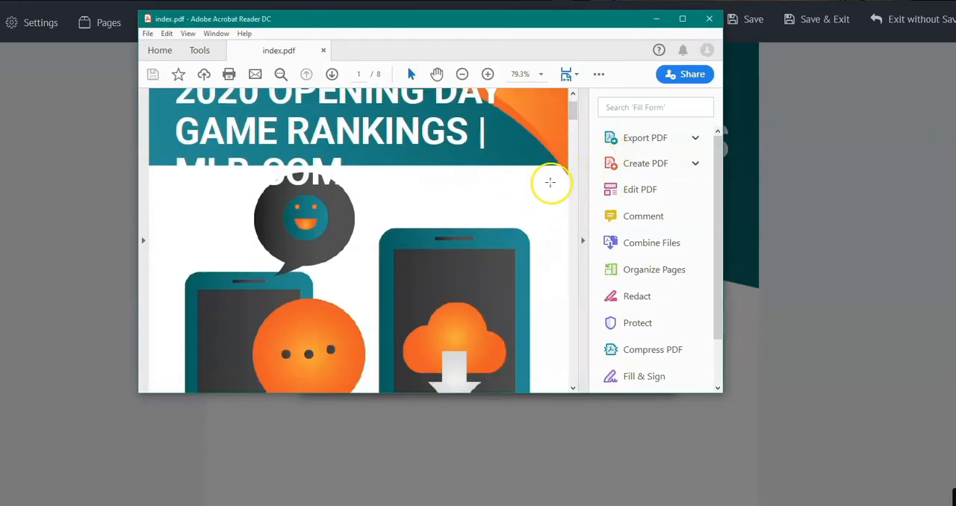
pyautogui.scroll(-2, 541, 179)
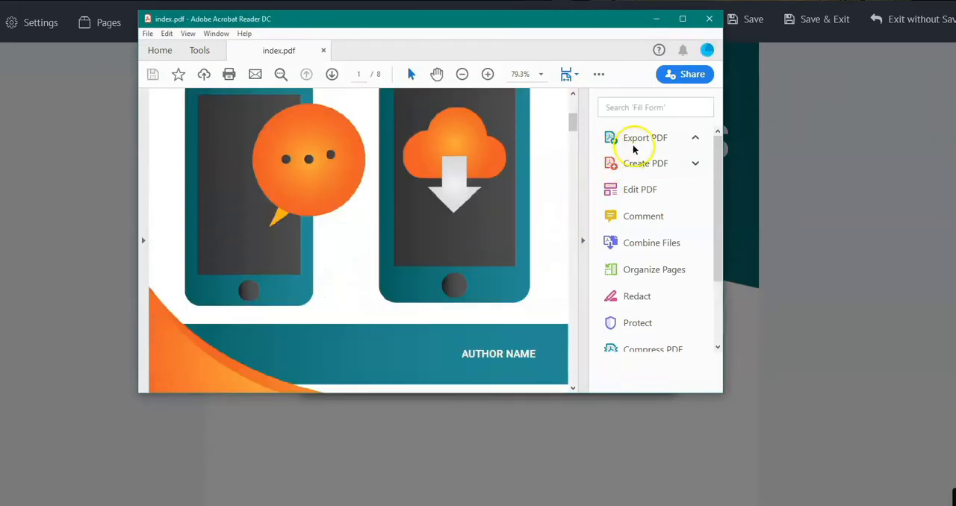
pyautogui.moveTo(635, 192)
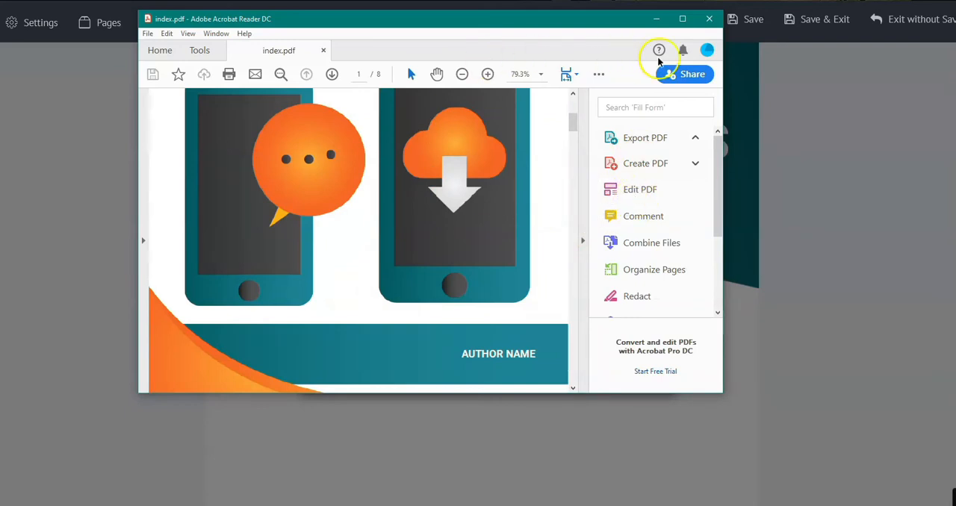
pyautogui.click(708, 23)
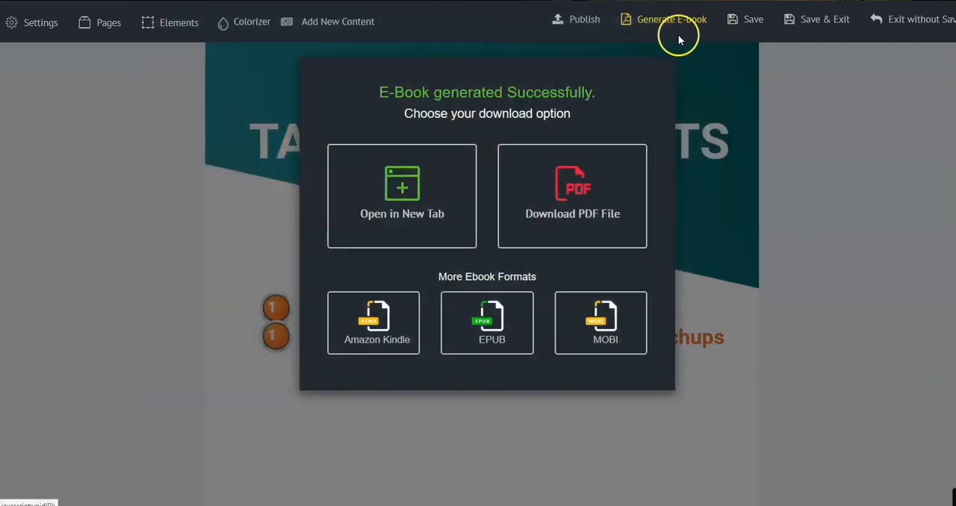
# Open the publish-for-feedback setup, dismiss the e-book download options, and look at the options for choosing or adding a client
pyautogui.scroll(3, 495, 121)
pyautogui.scroll(3, 495, 121)
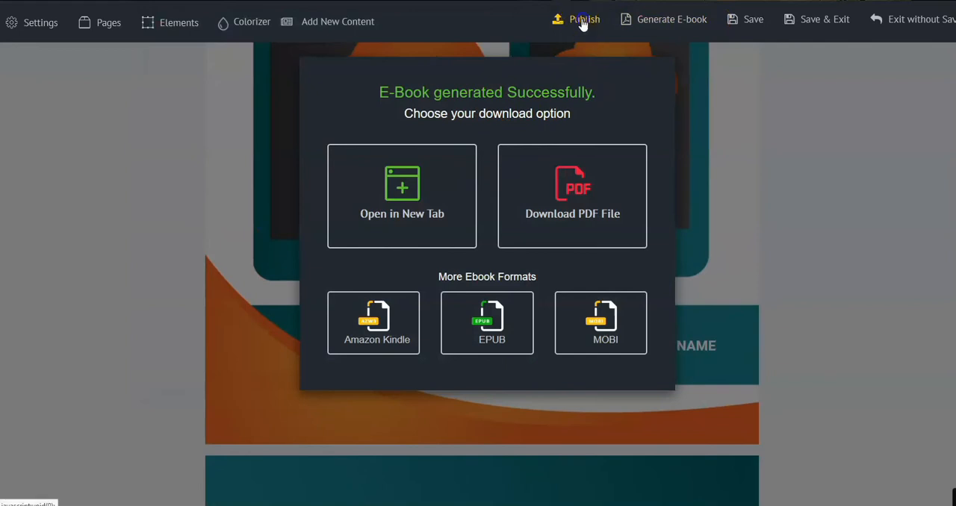
pyautogui.click(576, 27)
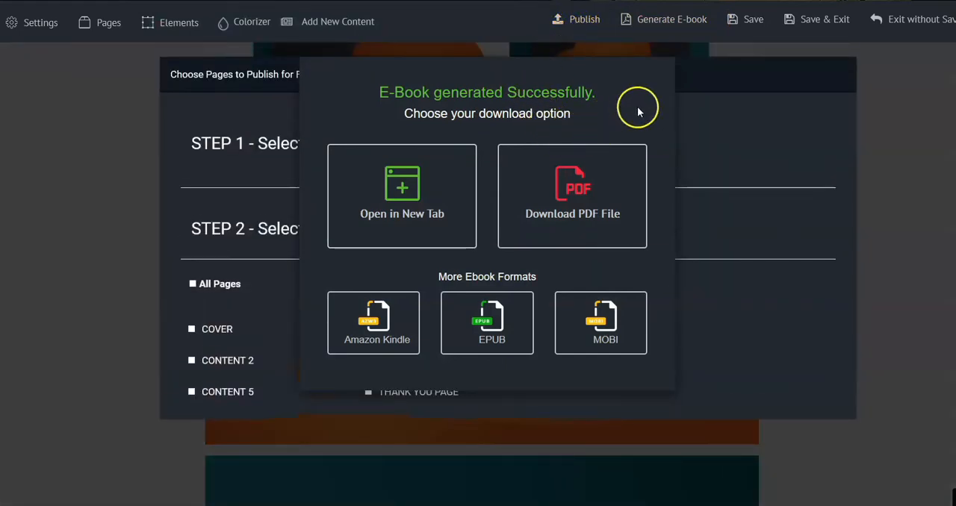
pyautogui.click(897, 87)
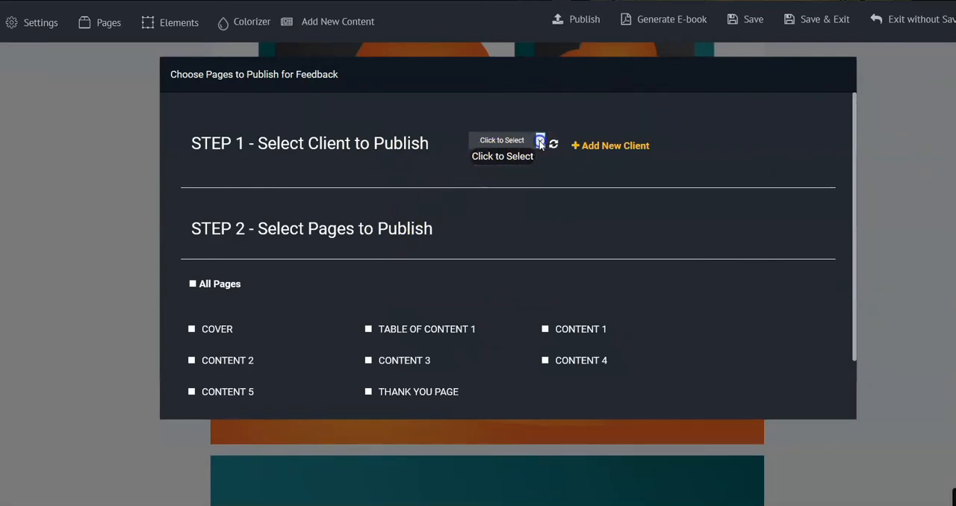
pyautogui.click(582, 148)
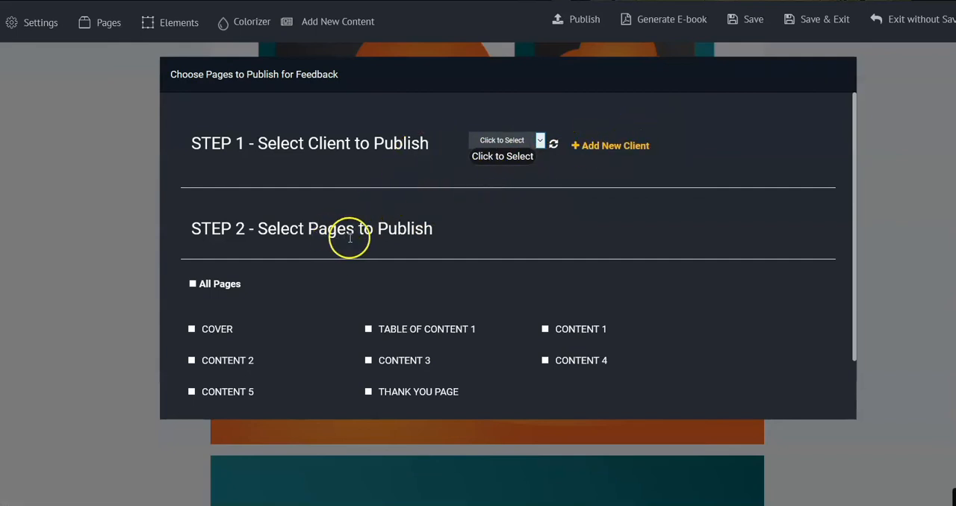
# Try to publish the Table of Content 1 and Content 4 pages for client feedback
pyautogui.scroll(-1, 262, 276)
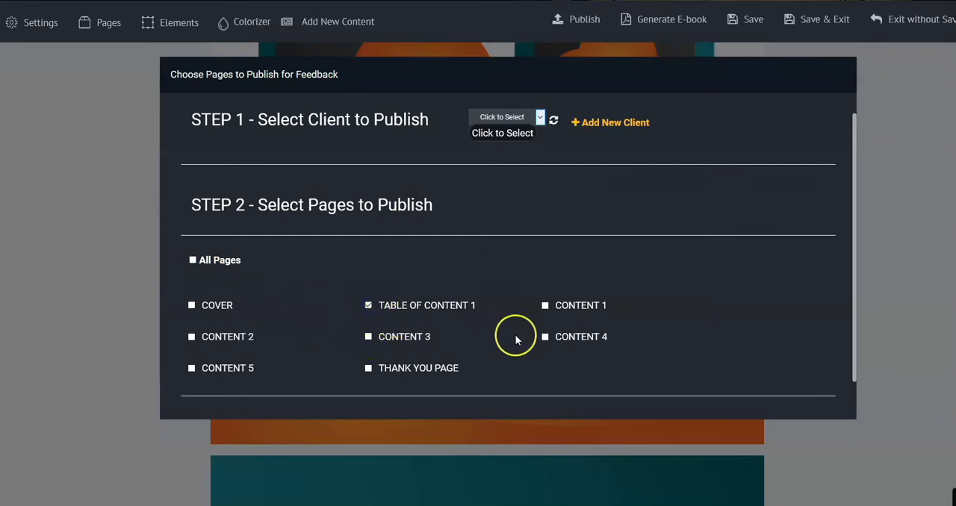
pyautogui.click(546, 337)
pyautogui.scroll(-1, 705, 288)
pyautogui.scroll(-1, 702, 295)
pyautogui.click(200, 381)
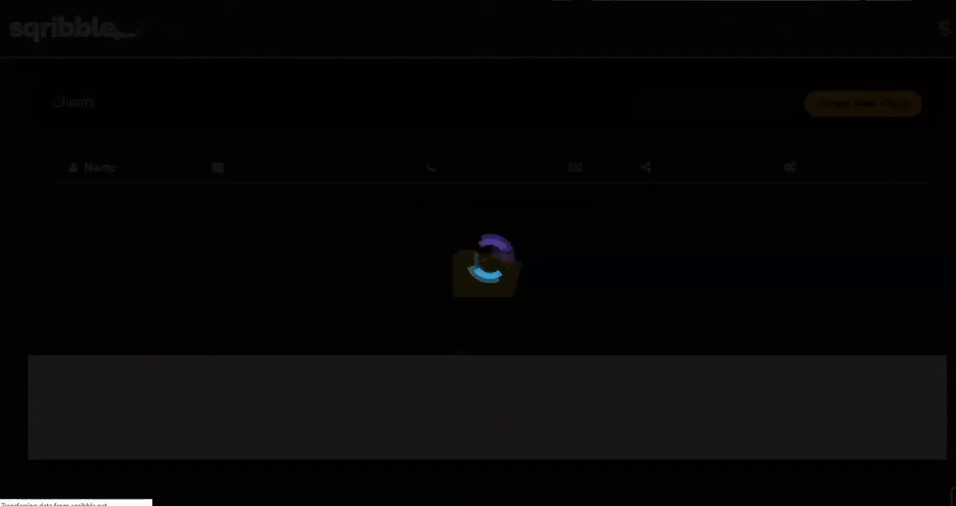
# Switch to the Sqribble template library and preview the Connecting Local Businesses template from its cover to the Thank You page
pyautogui.click(329, 1)
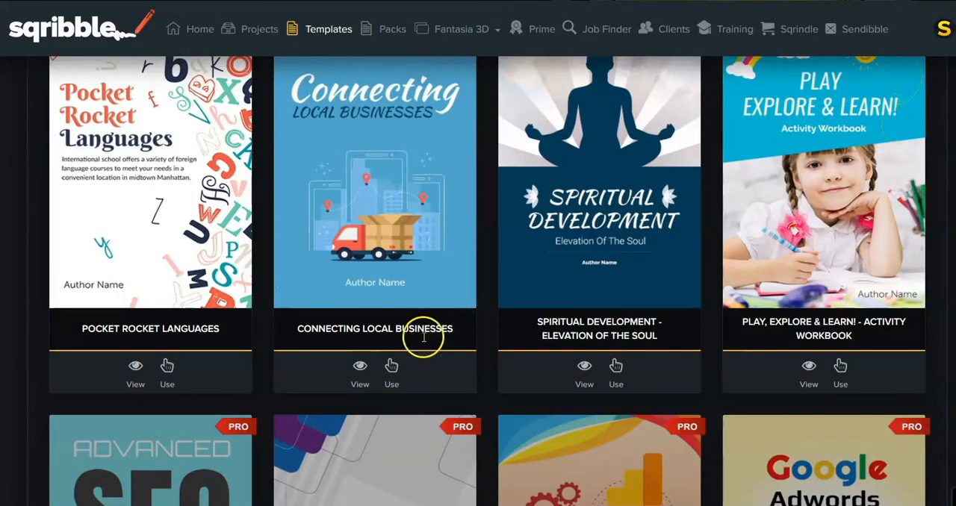
pyautogui.click(360, 369)
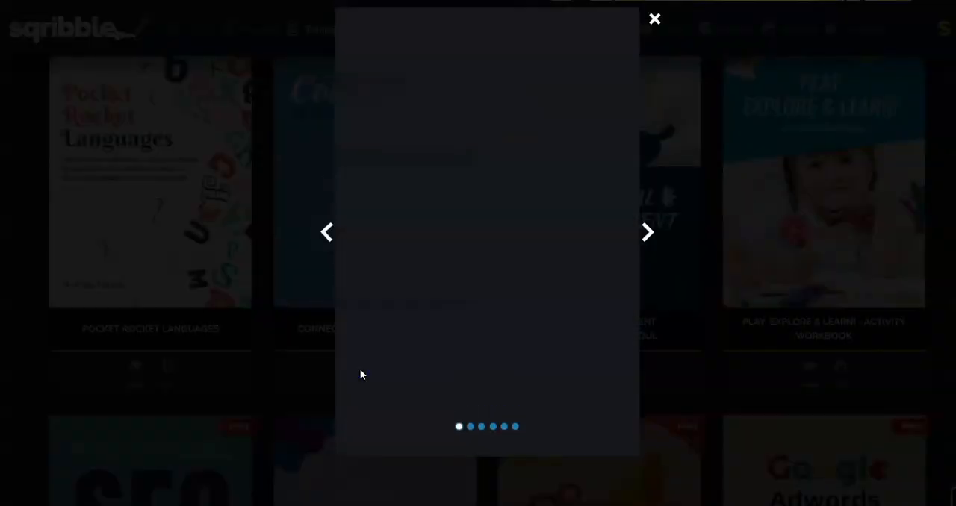
pyautogui.click(647, 233)
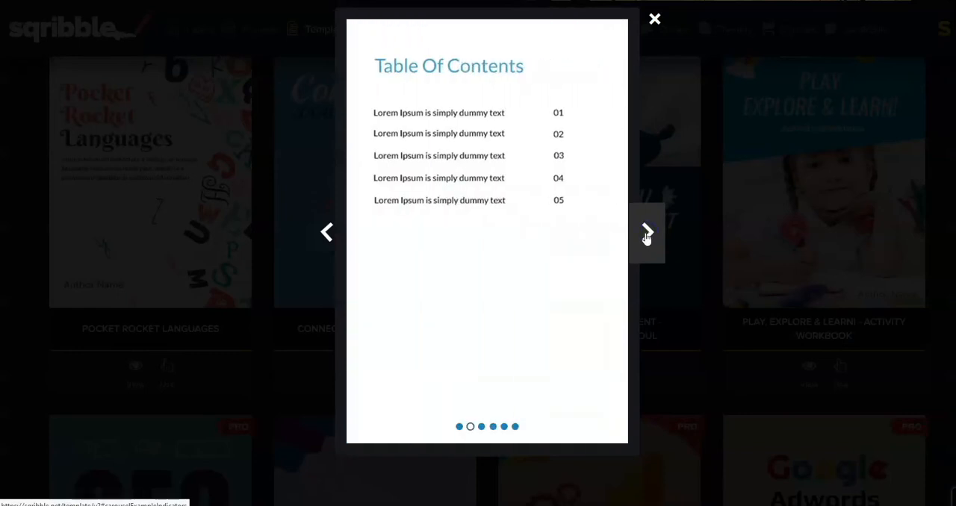
pyautogui.click(647, 234)
pyautogui.click(646, 234)
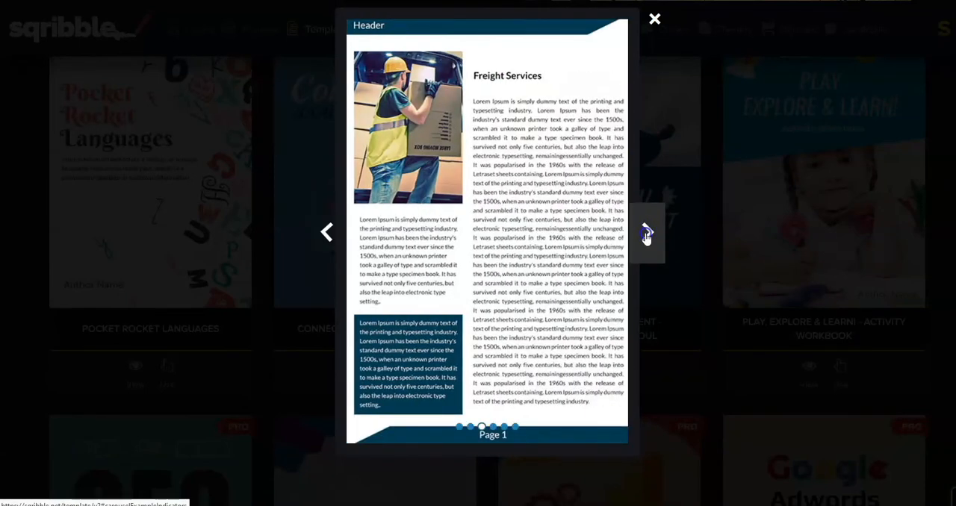
pyautogui.click(647, 234)
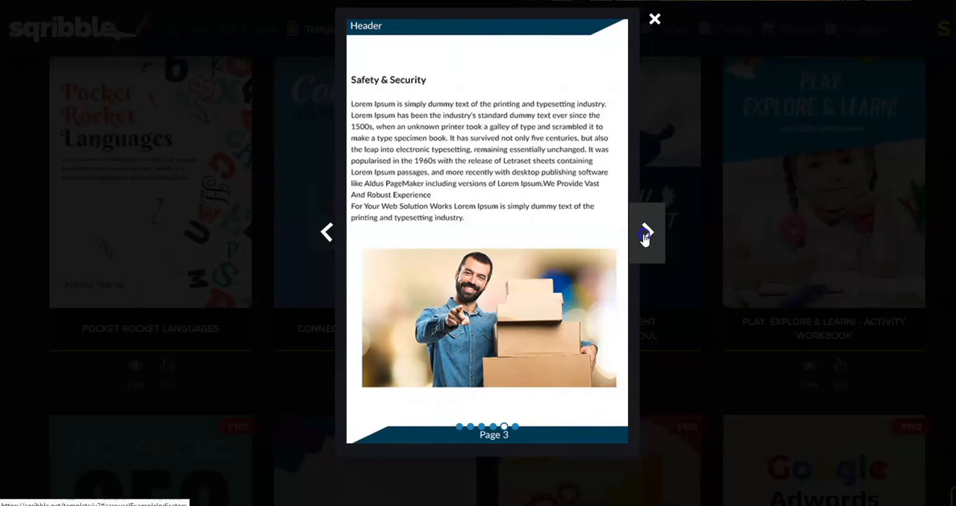
pyautogui.click(646, 235)
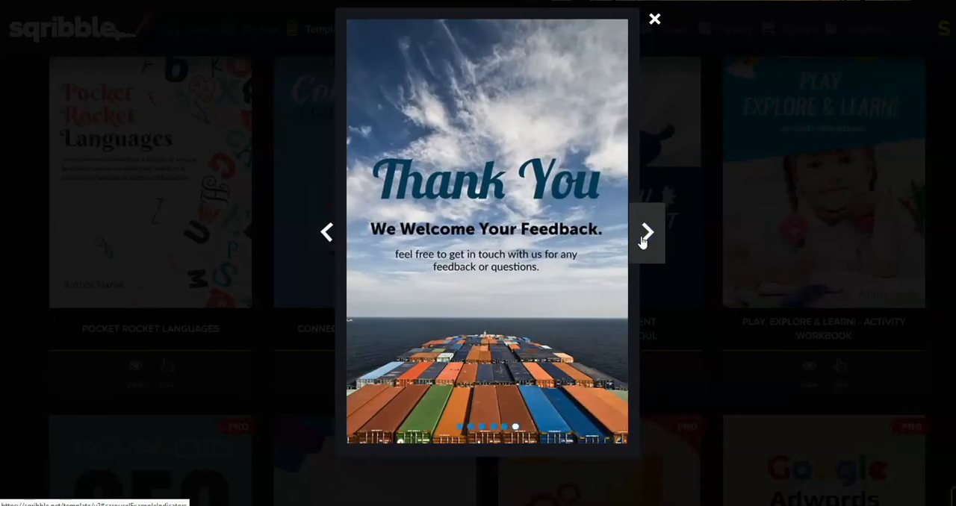
pyautogui.click(654, 20)
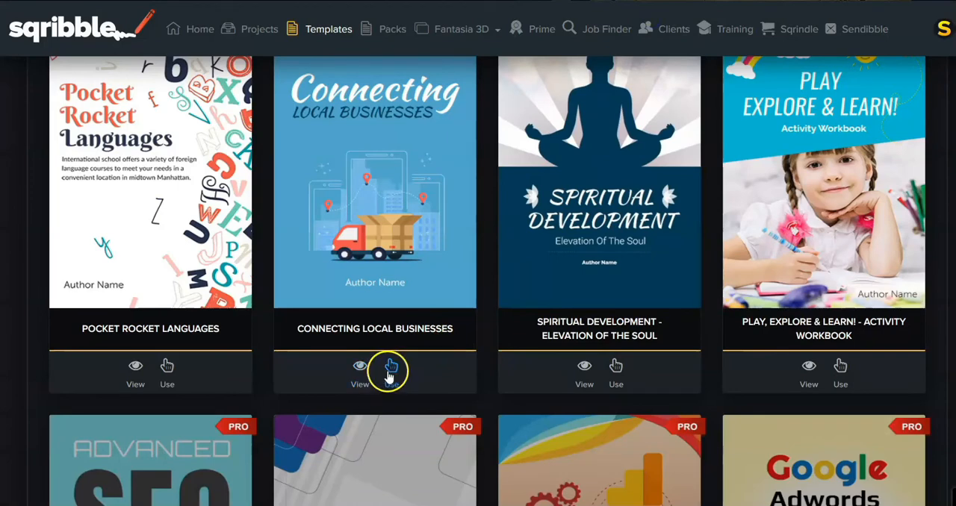
# Start a new project from the Connecting Local Businesses template, named "Freebie For Horse", with FreeHand Editor 2.0
pyautogui.click(390, 369)
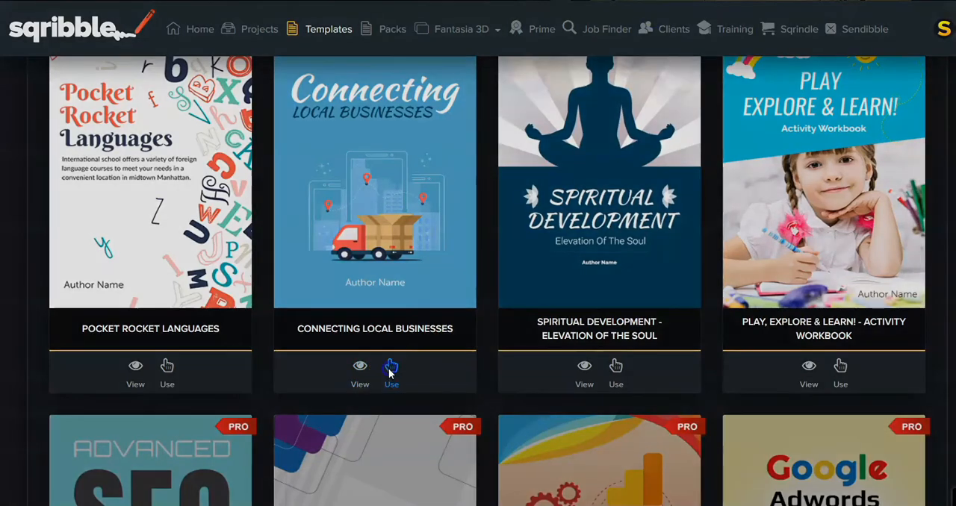
pyautogui.click(382, 205)
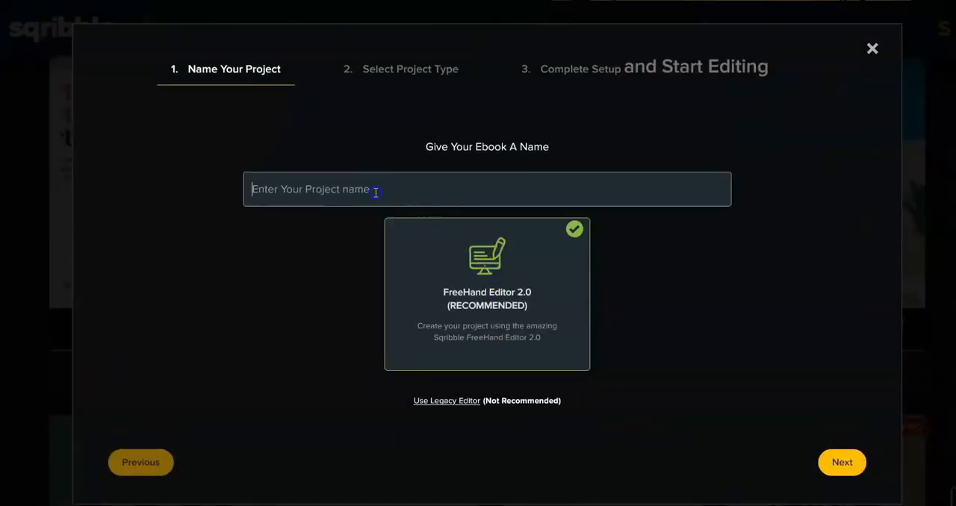
pyautogui.write('Fr')
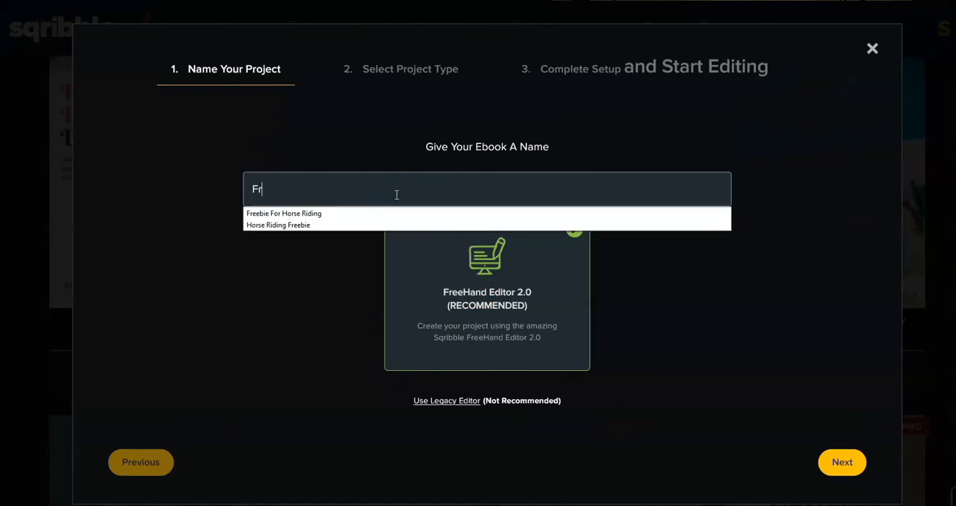
pyautogui.write('eebie For Horse')
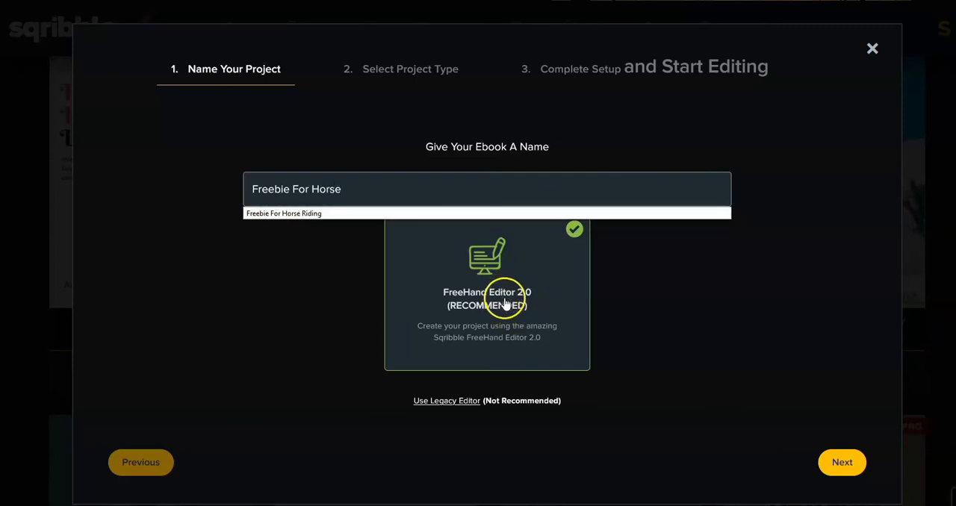
pyautogui.click(842, 462)
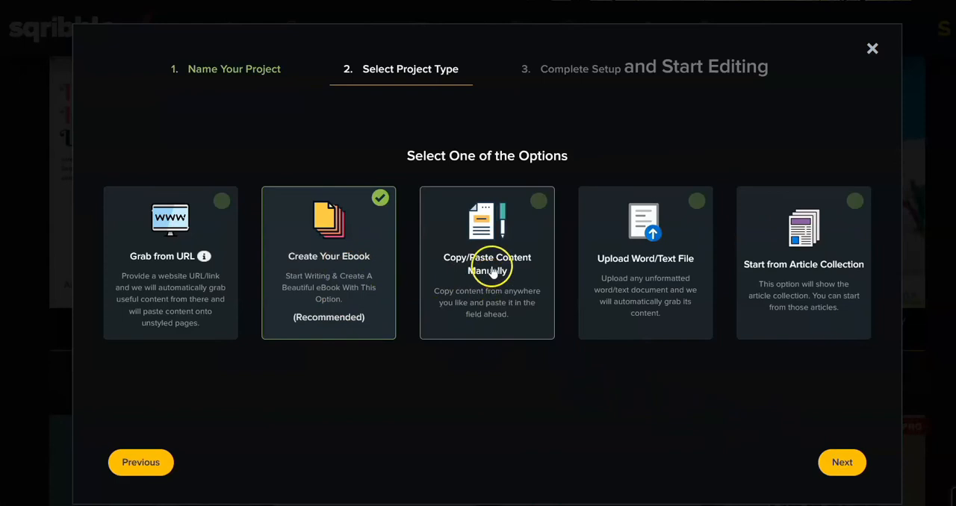
# Choose Upload Word/Text File as the project type, upload "freebie for horse.txt" from the Desktop, and finish the setup
pyautogui.click(651, 216)
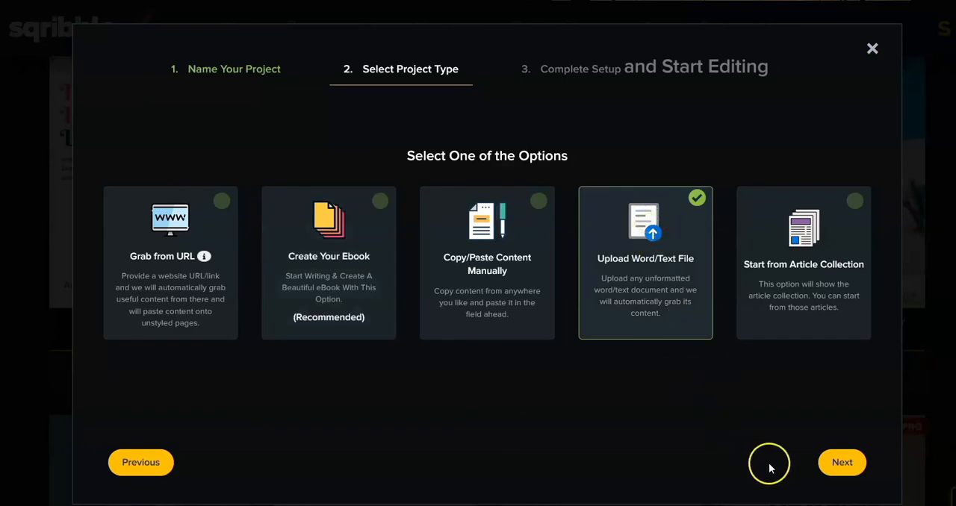
pyautogui.click(839, 462)
pyautogui.click(842, 463)
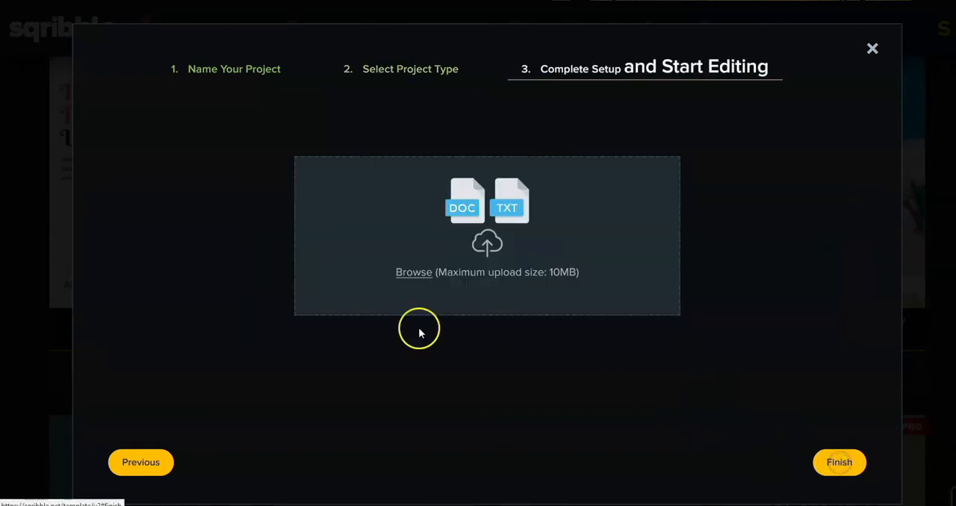
pyautogui.click(414, 273)
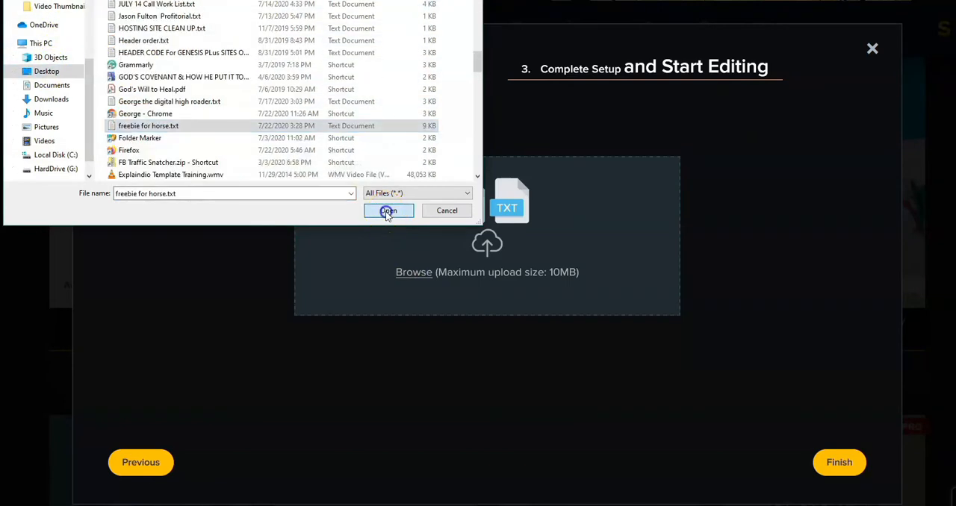
pyautogui.click(388, 212)
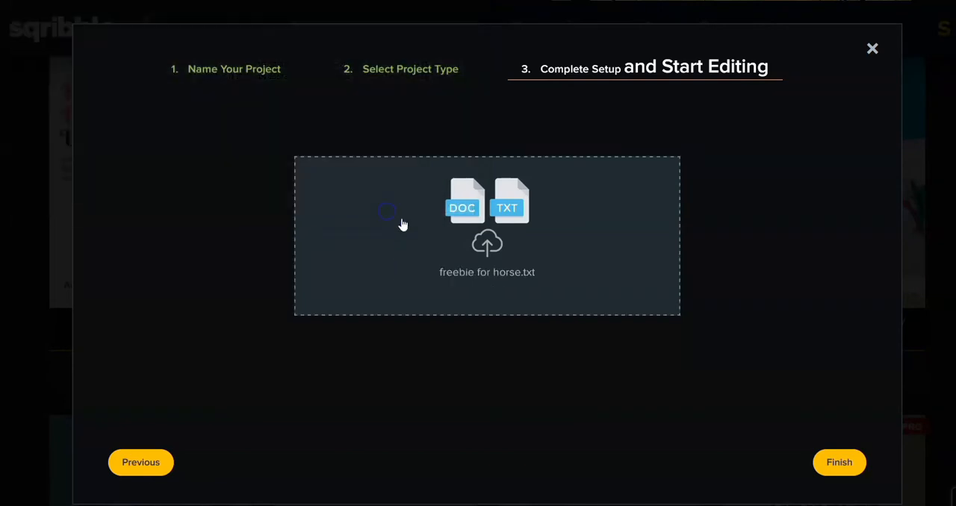
pyautogui.click(829, 464)
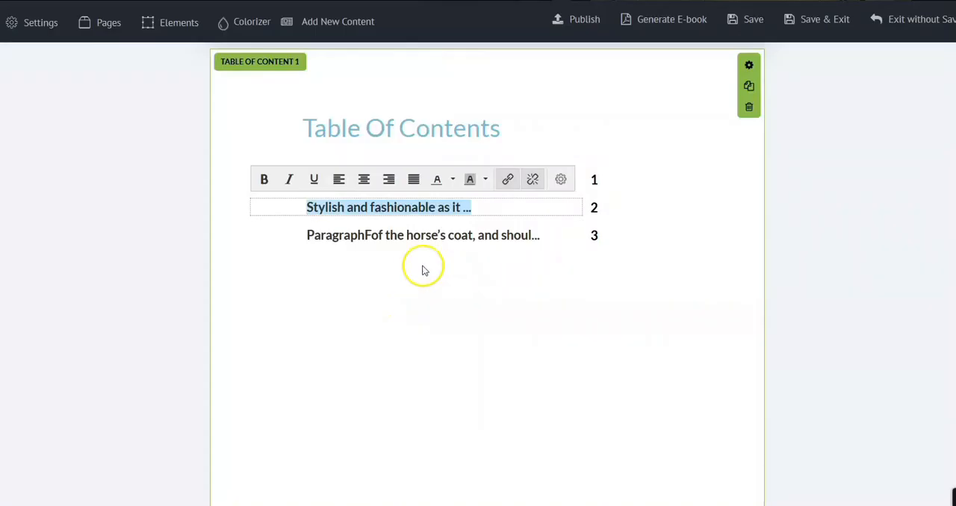
# Remove the leading "ParagraphFor" from the third table of contents entry and start editing the first entry
pyautogui.click(382, 236)
pyautogui.press('BackSpace')
pyautogui.press('BackSpace')
pyautogui.press('BackSpace')
pyautogui.press('BackSpace')
pyautogui.press('BackSpace')
pyautogui.press('BackSpace')
pyautogui.press('BackSpace')
pyautogui.press('BackSpace')
pyautogui.press('BackSpace')
pyautogui.press('BackSpace')
pyautogui.press('BackSpace')
pyautogui.press('BackSpace')
pyautogui.press('BackSpace')
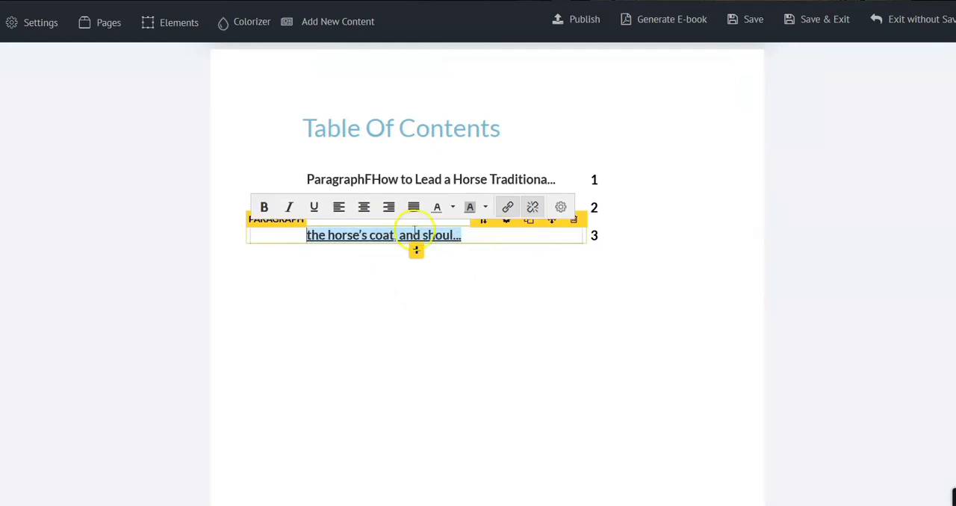
pyautogui.click(412, 180)
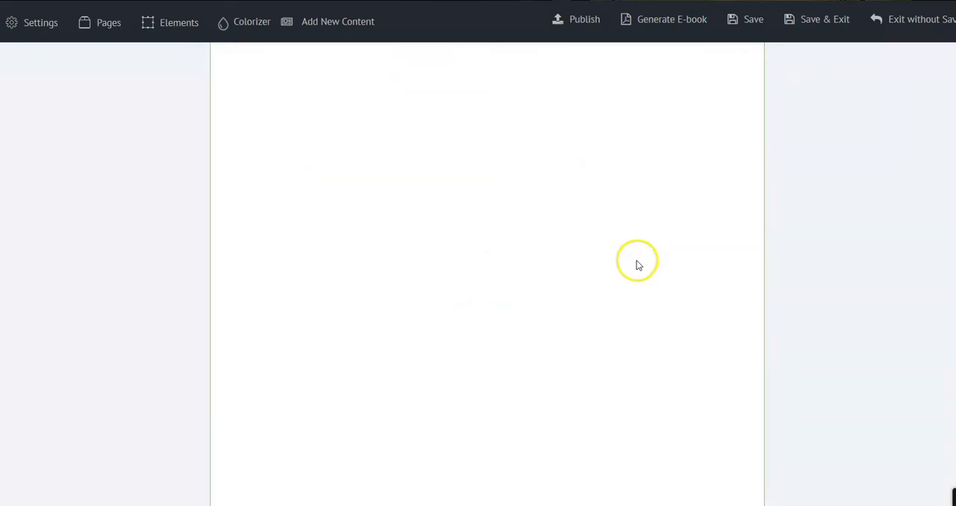
# Check the content pages, try the Chaotic color scheme, and apply Red Sunset, checking it on the cover
pyautogui.scroll(-6, 637, 265)
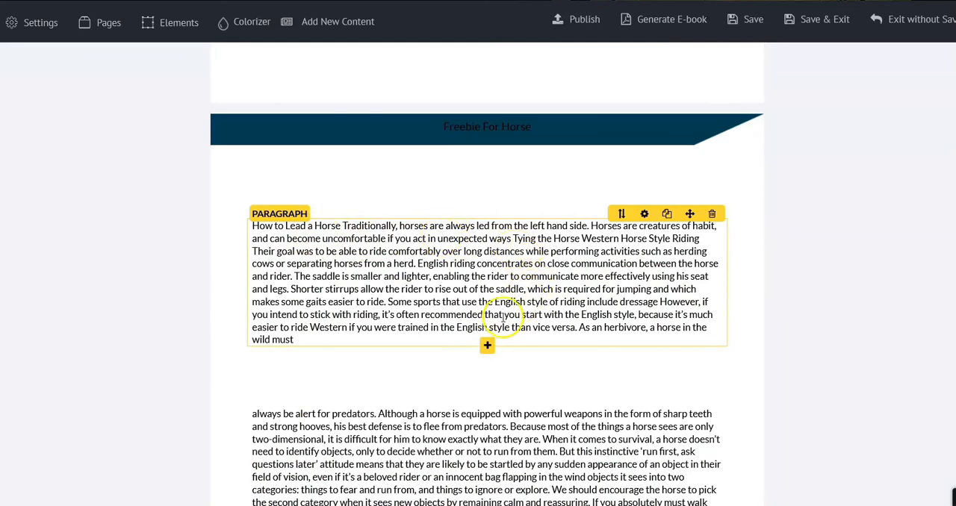
pyautogui.scroll(-10, 486, 343)
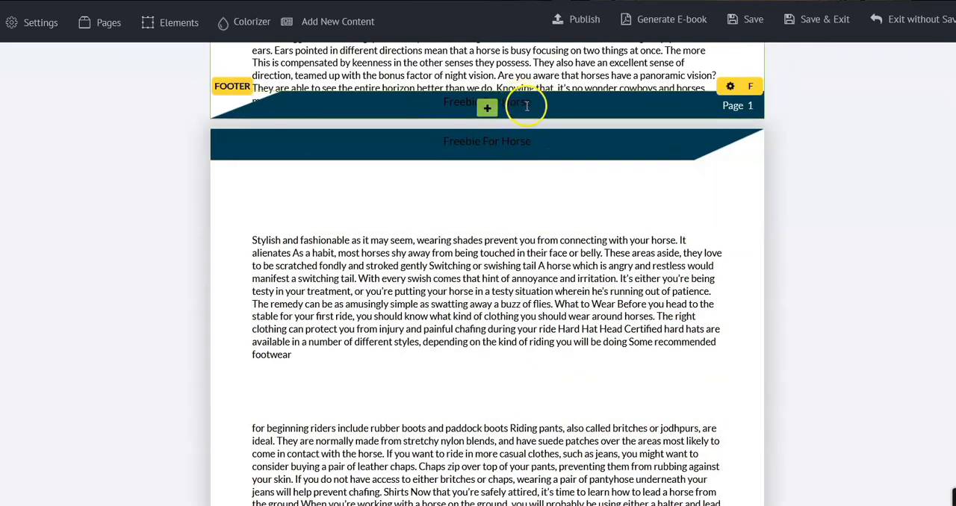
pyautogui.click(253, 21)
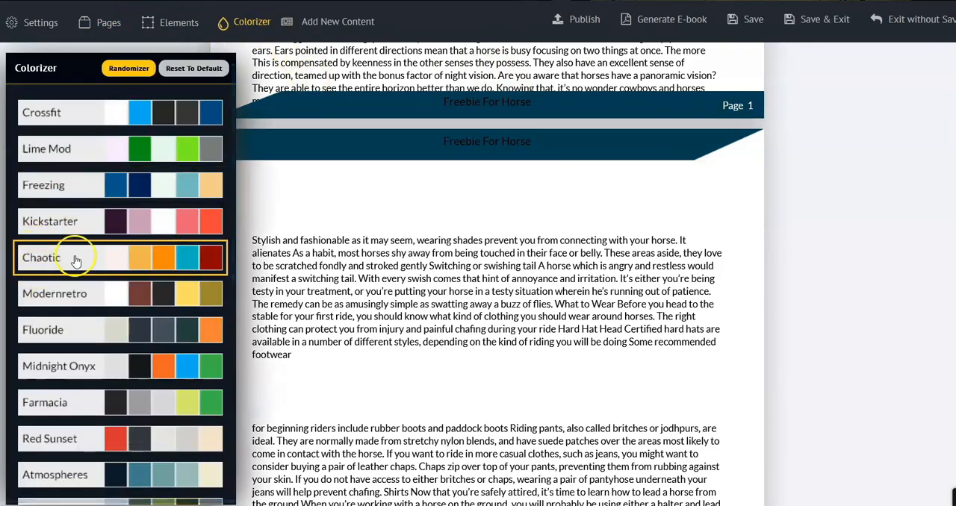
pyautogui.click(130, 258)
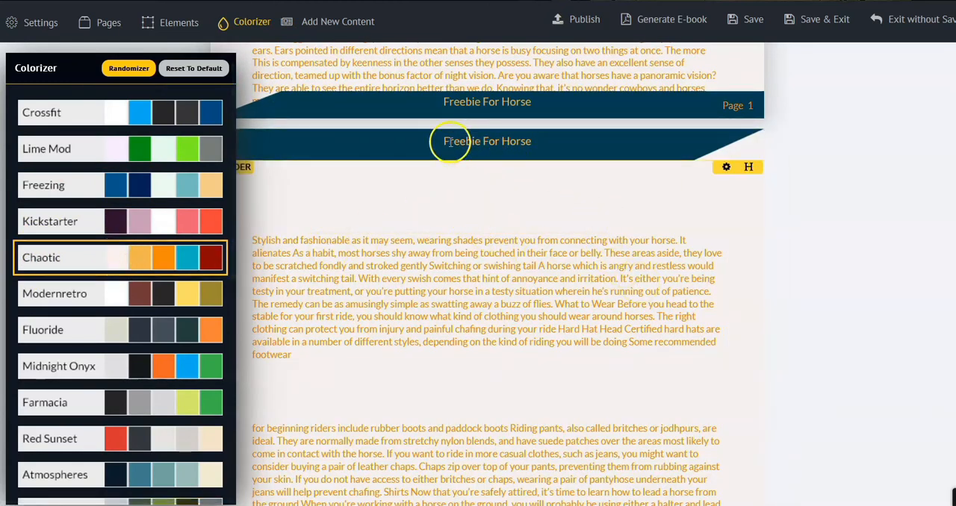
pyautogui.scroll(-10, 559, 227)
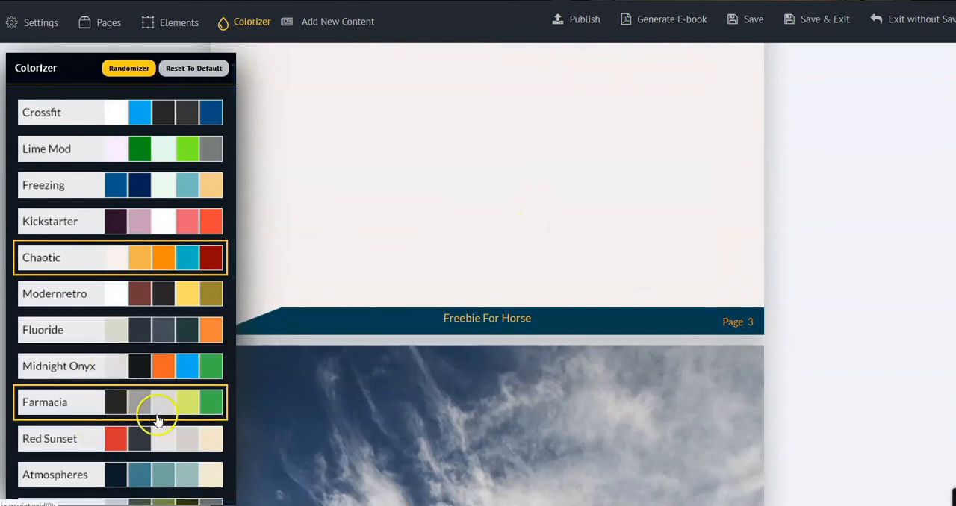
pyautogui.click(75, 440)
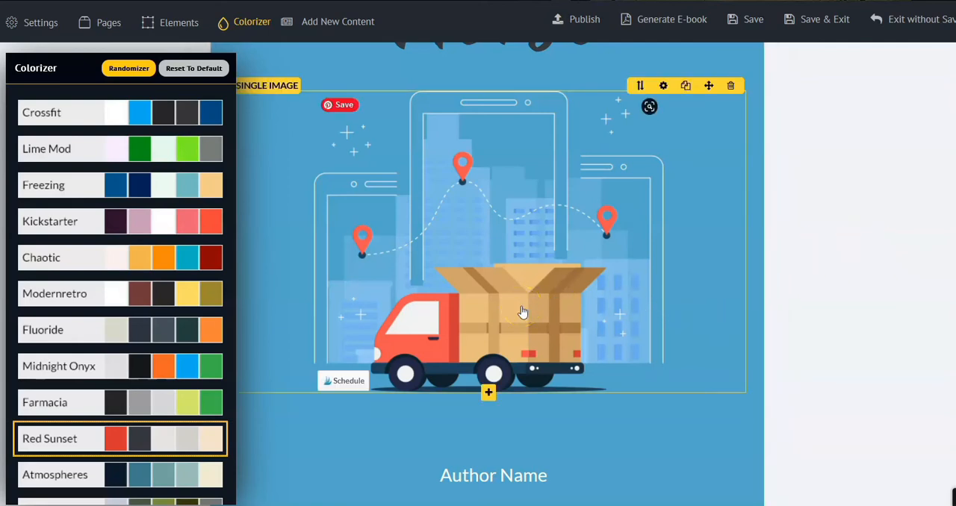
pyautogui.scroll(5, 540, 236)
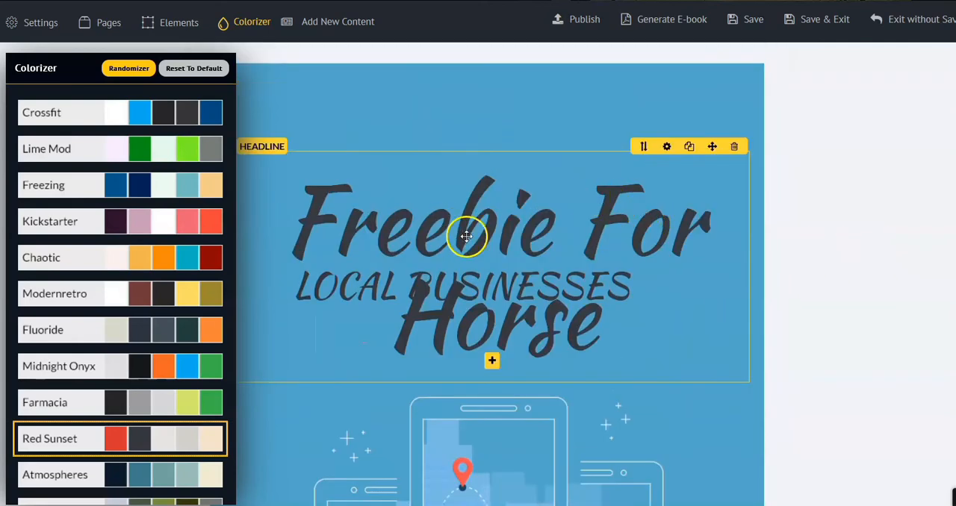
# Check the cover subtitle, then view the table of contents and first content page from the page list
pyautogui.moveTo(514, 285); pyautogui.dragTo(526, 311)
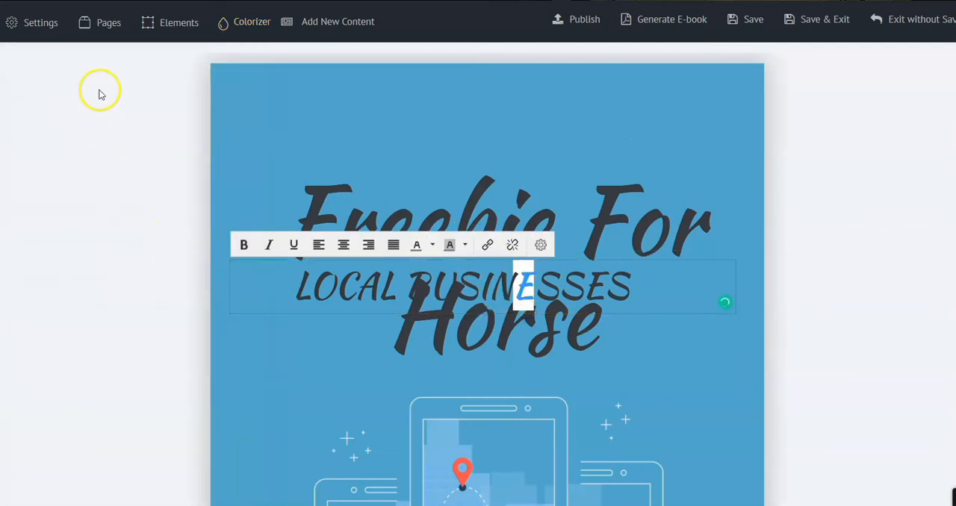
pyautogui.click(95, 34)
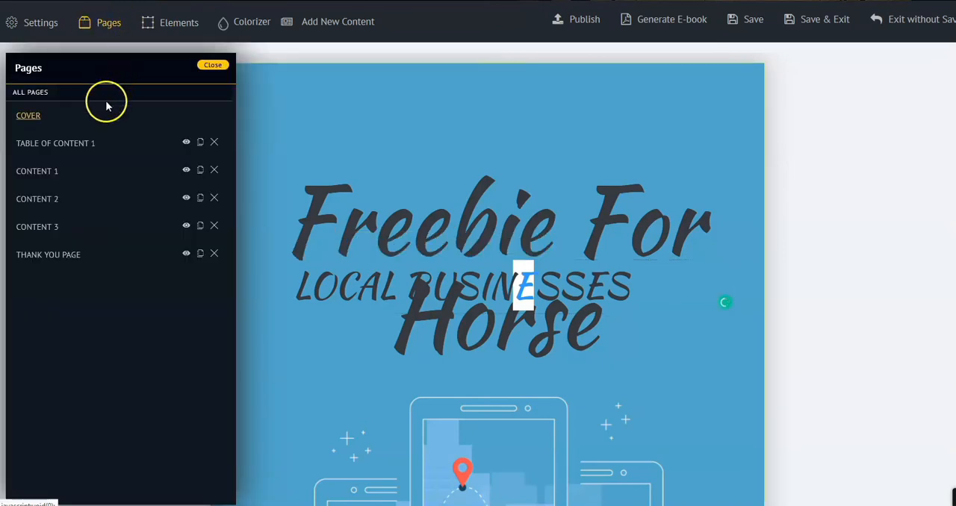
pyautogui.click(66, 147)
pyautogui.click(39, 178)
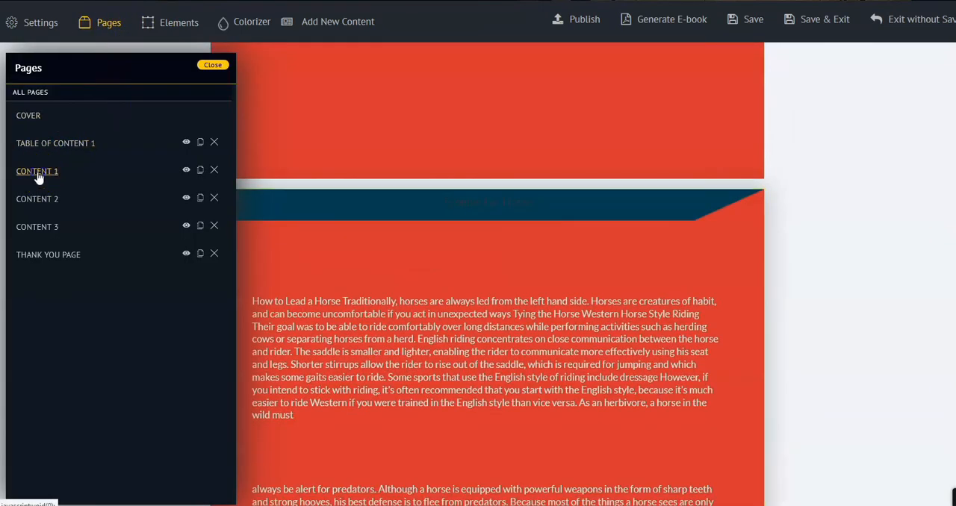
pyautogui.click(39, 177)
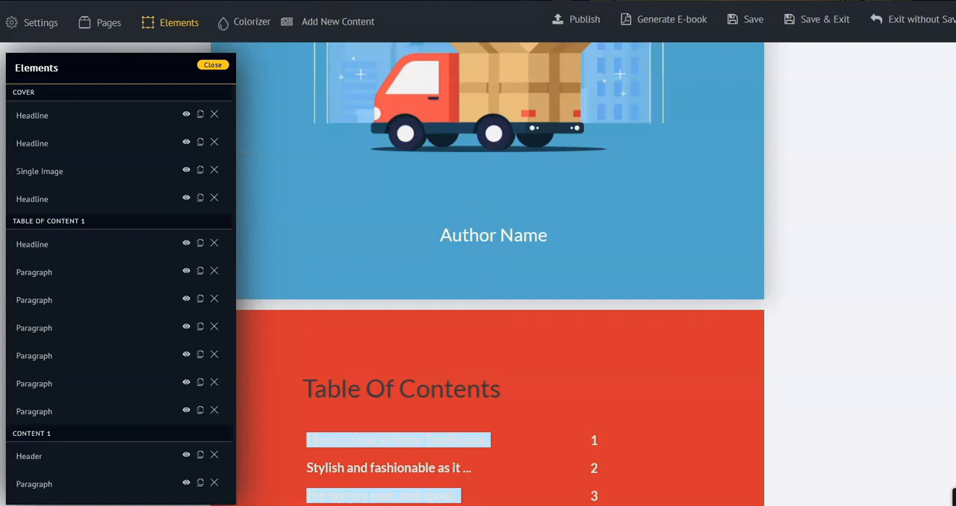
# Show the list of page elements and look over the cover image and table of contents
pyautogui.click(194, 27)
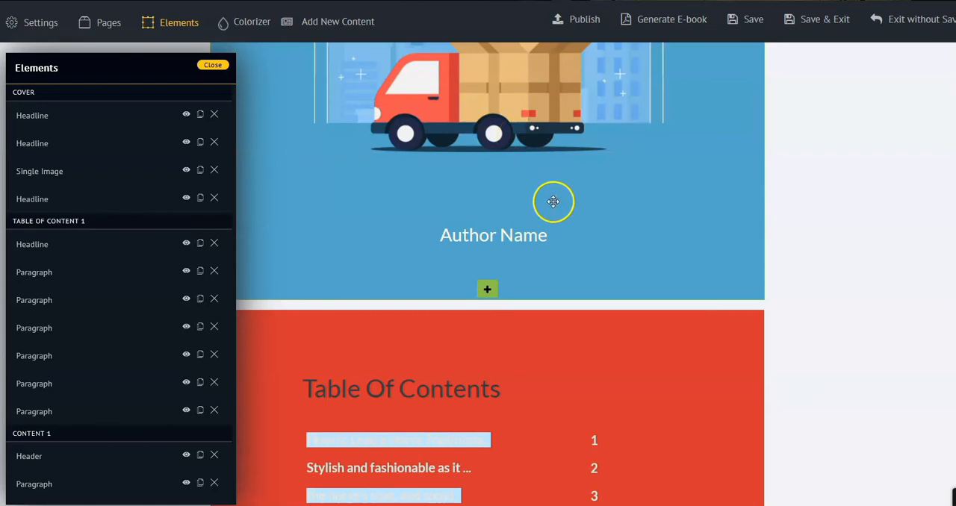
pyautogui.scroll(2, 575, 175)
pyautogui.scroll(2, 575, 175)
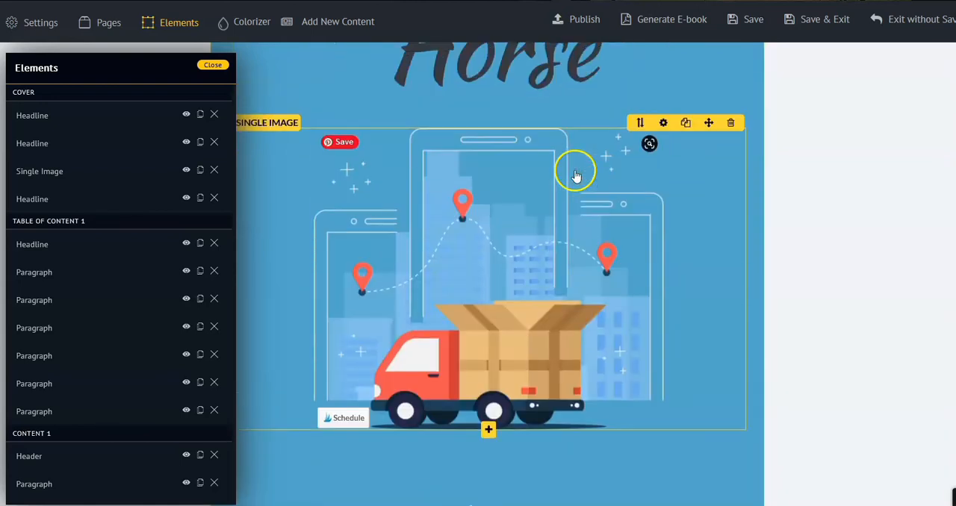
pyautogui.scroll(-5, 571, 170)
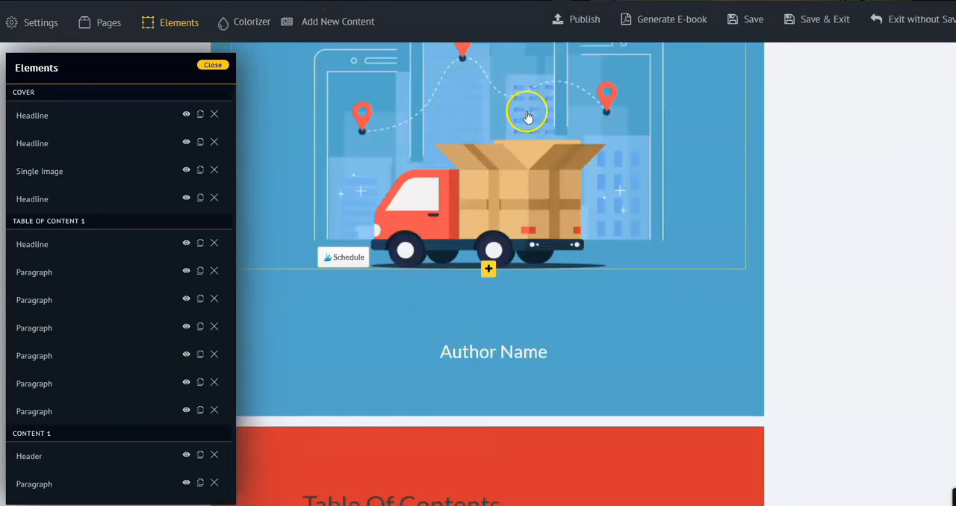
pyautogui.scroll(-4, 558, 306)
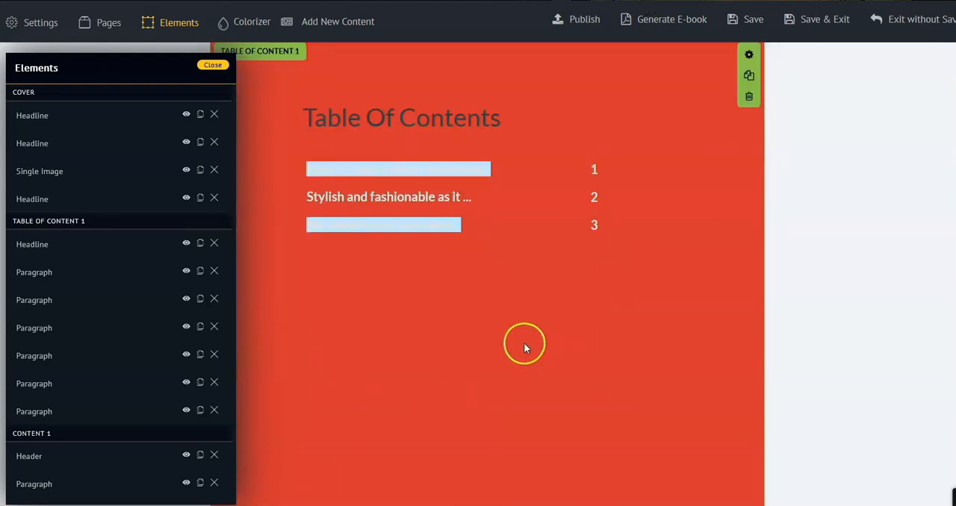
pyautogui.scroll(2, 617, 248)
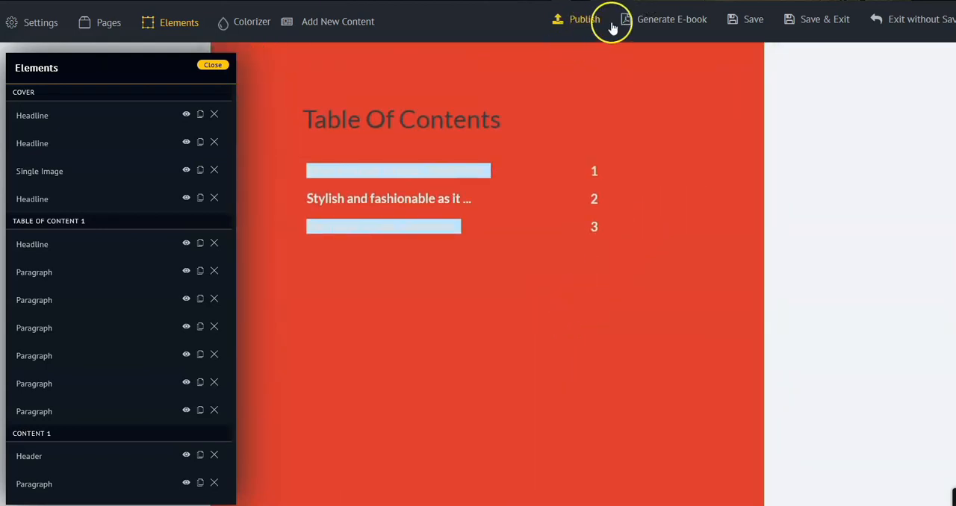
# Publish the ebook and request its PDF download, dismissing the file prompt without saving
pyautogui.click(585, 19)
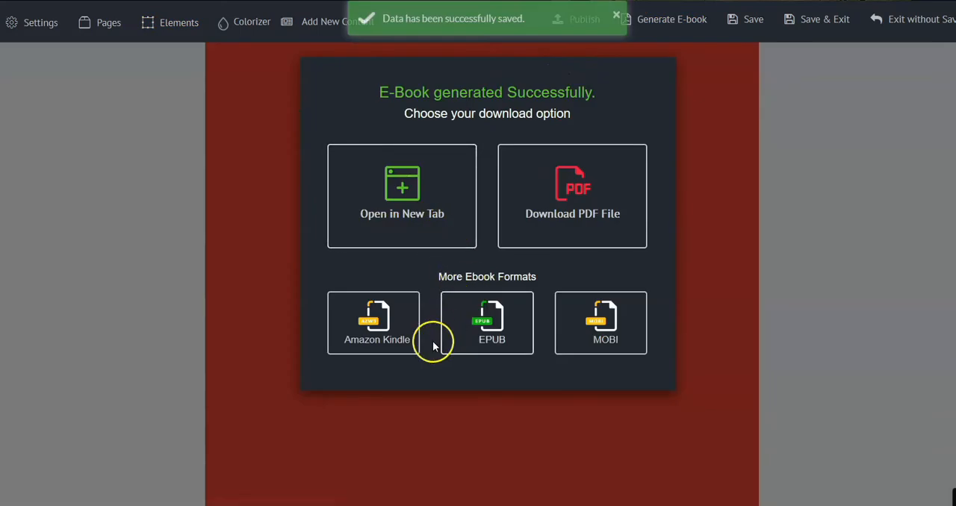
pyautogui.click(553, 217)
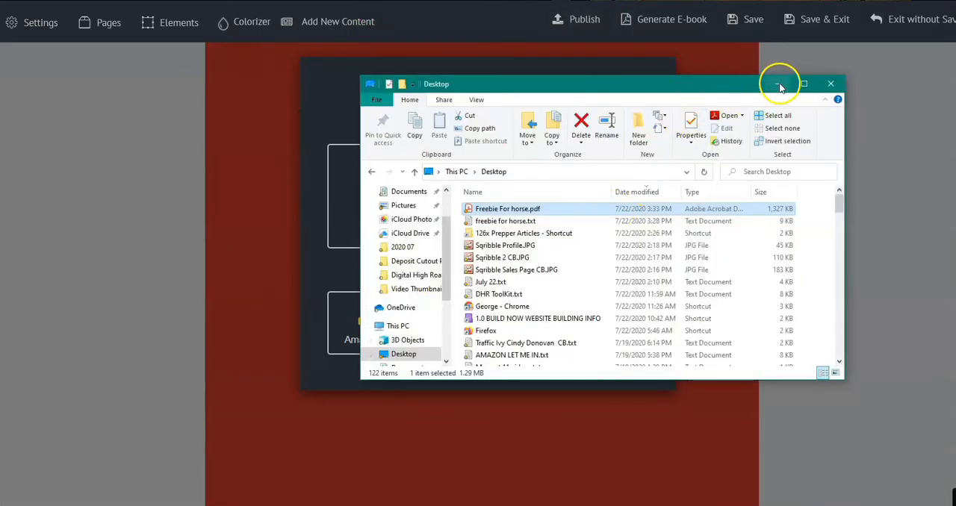
pyautogui.click(779, 82)
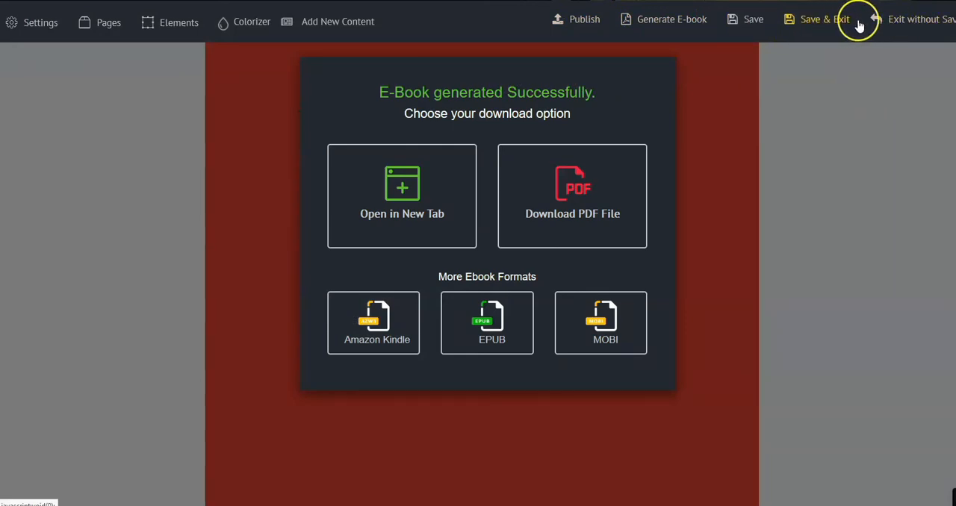
# Exit the Freebie For Horse project without saving and confirm the exit
pyautogui.click(907, 23)
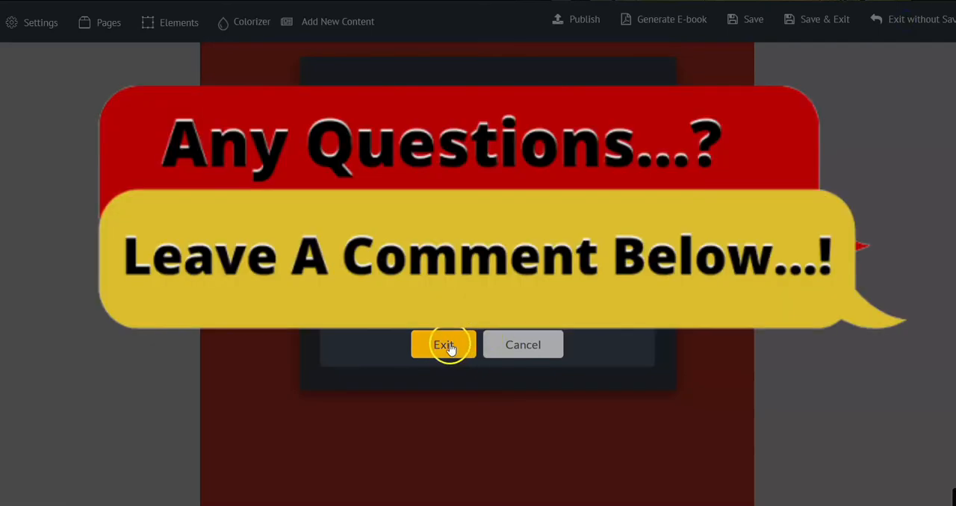
pyautogui.click(446, 345)
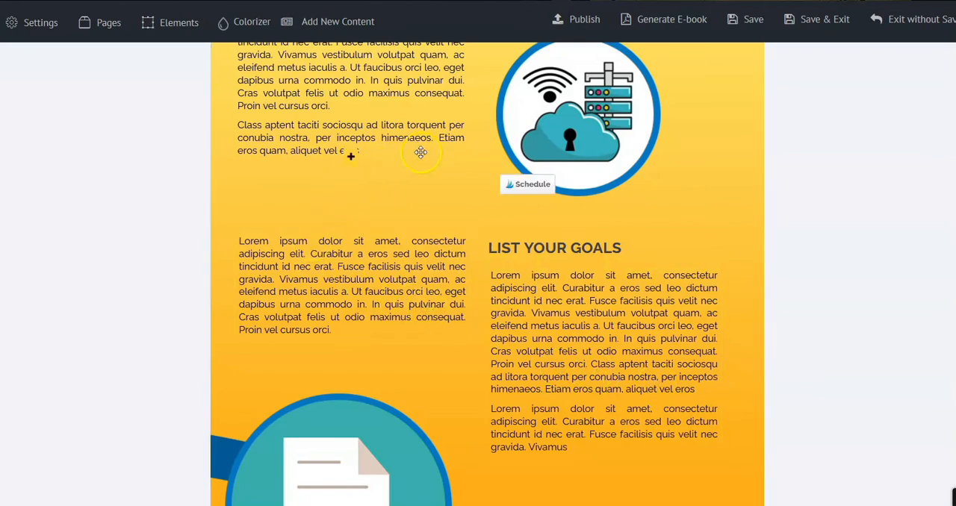
# Duplicate the "Get a Stable Internet Connection" content page twice
pyautogui.scroll(4, 417, 137)
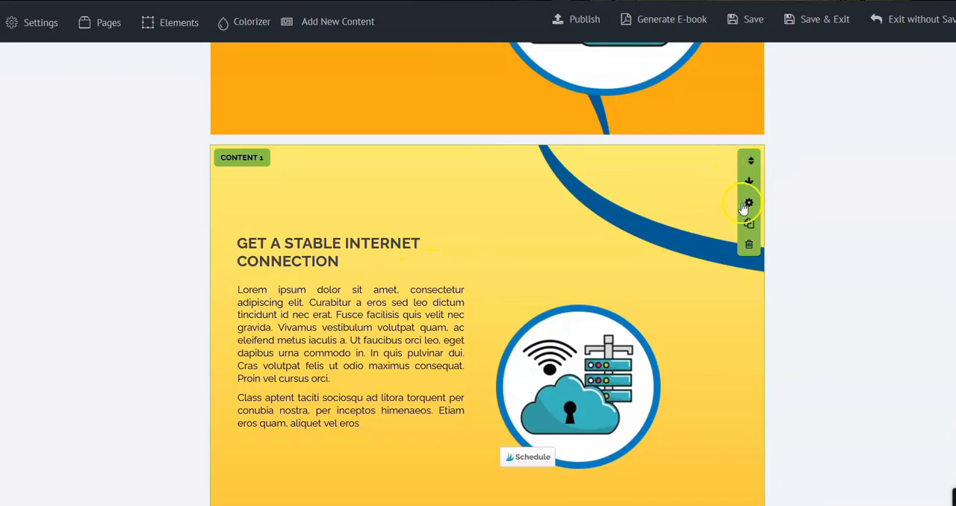
pyautogui.click(747, 224)
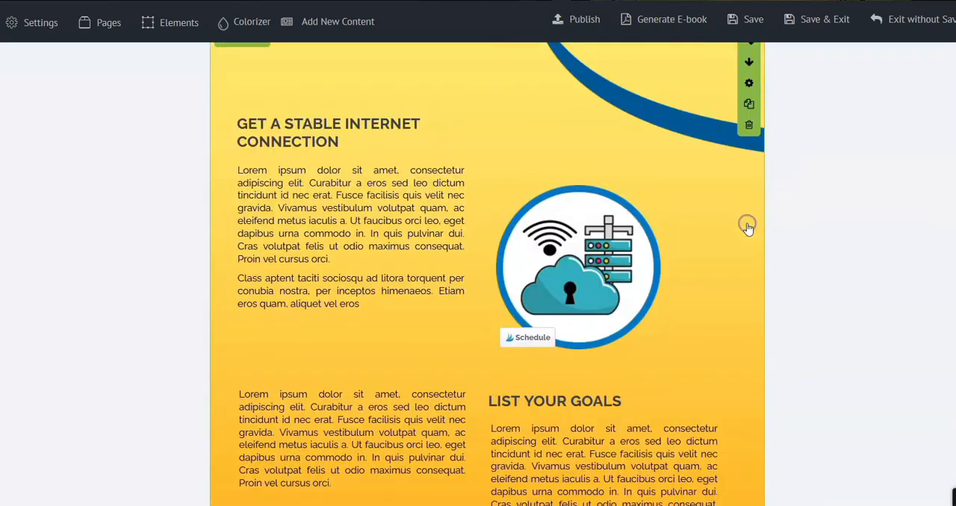
pyautogui.click(748, 150)
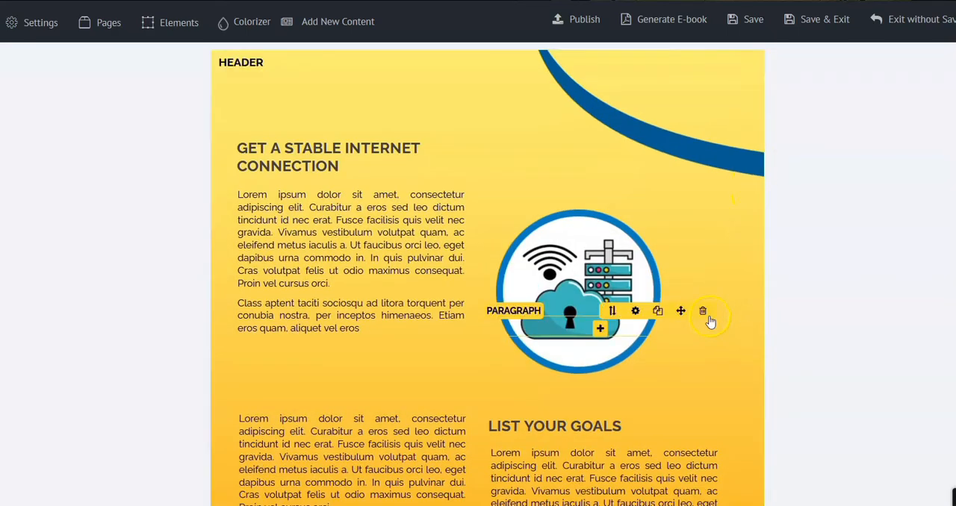
pyautogui.click(706, 315)
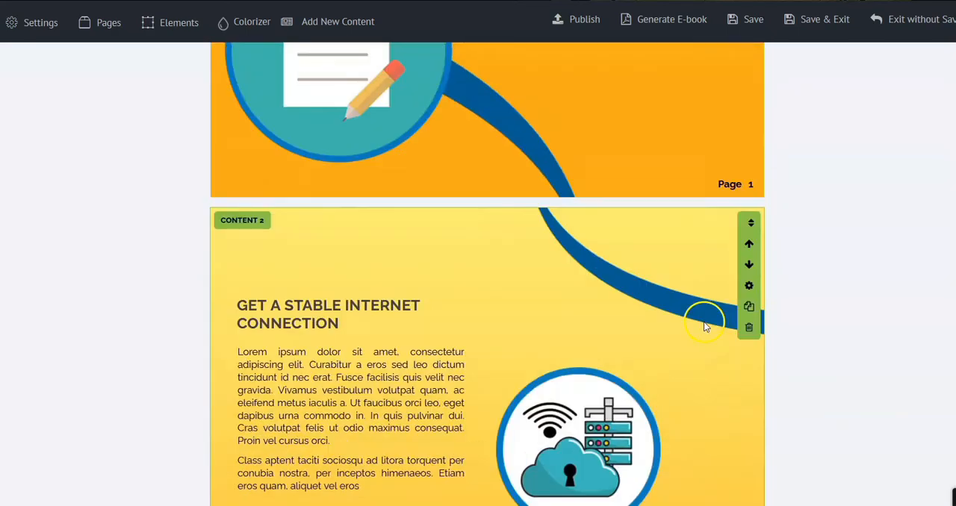
# Delete the Table of Contents page from the ebook and confirm the deletion
pyautogui.scroll(4, 687, 299)
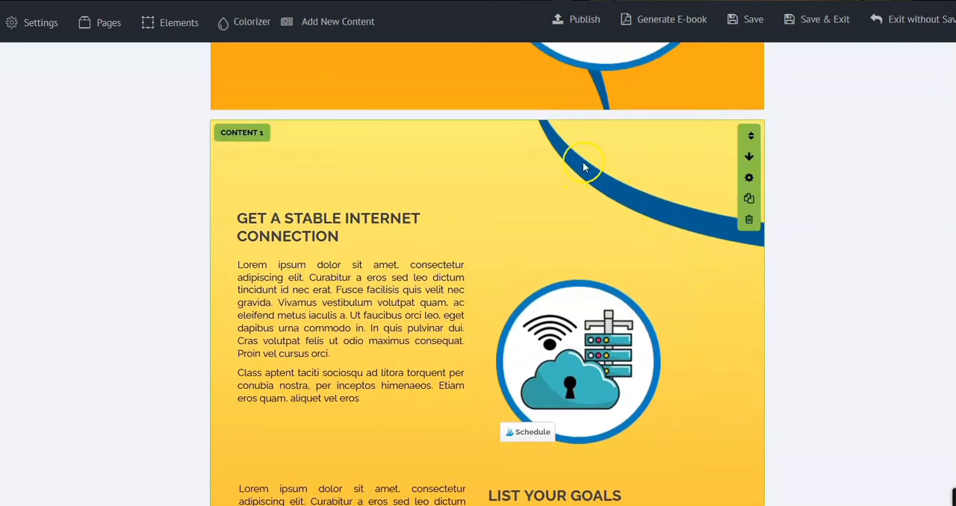
pyautogui.scroll(2, 747, 195)
pyautogui.scroll(5, 712, 218)
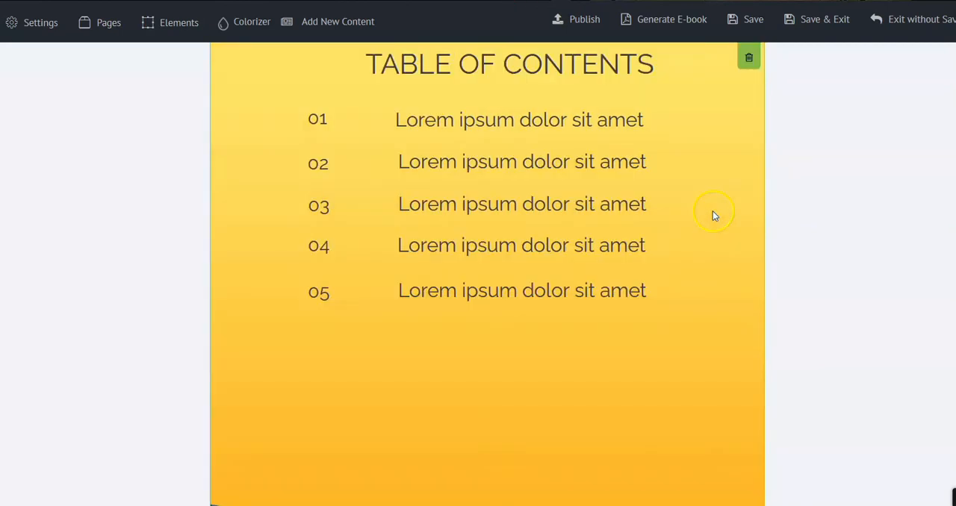
pyautogui.scroll(2, 743, 124)
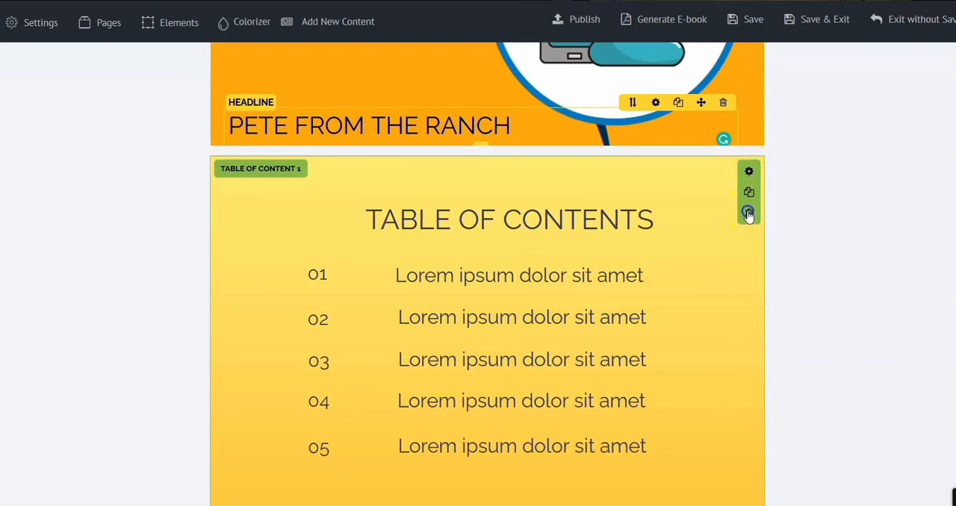
pyautogui.click(747, 214)
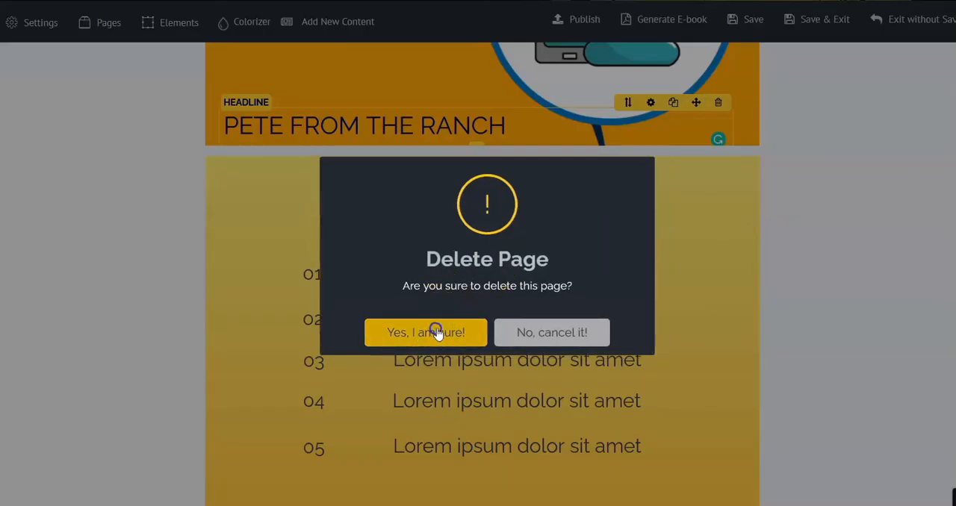
pyautogui.click(437, 332)
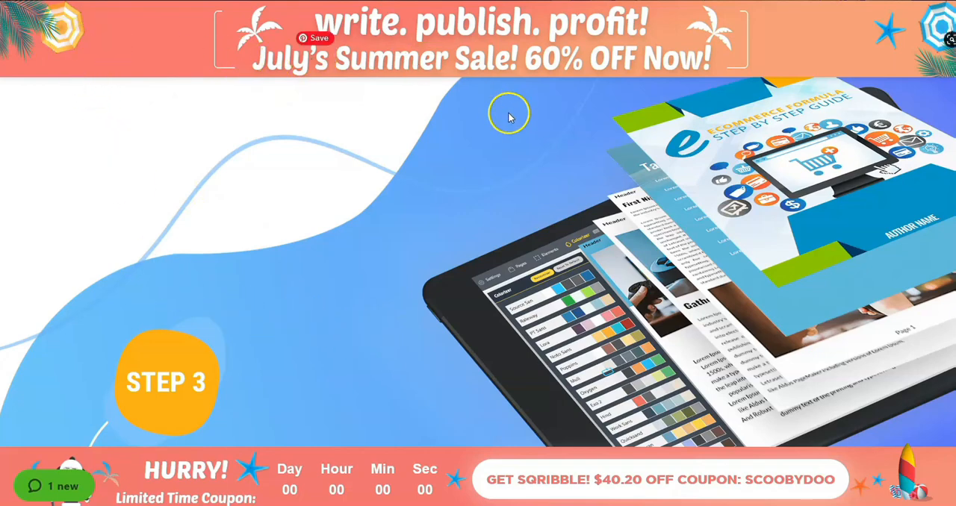
# Switch to the Sqribble sales page and look through its Customize & Publish section and ebook showcase
pyautogui.scroll(-5, 522, 132)
pyautogui.scroll(-5, 530, 137)
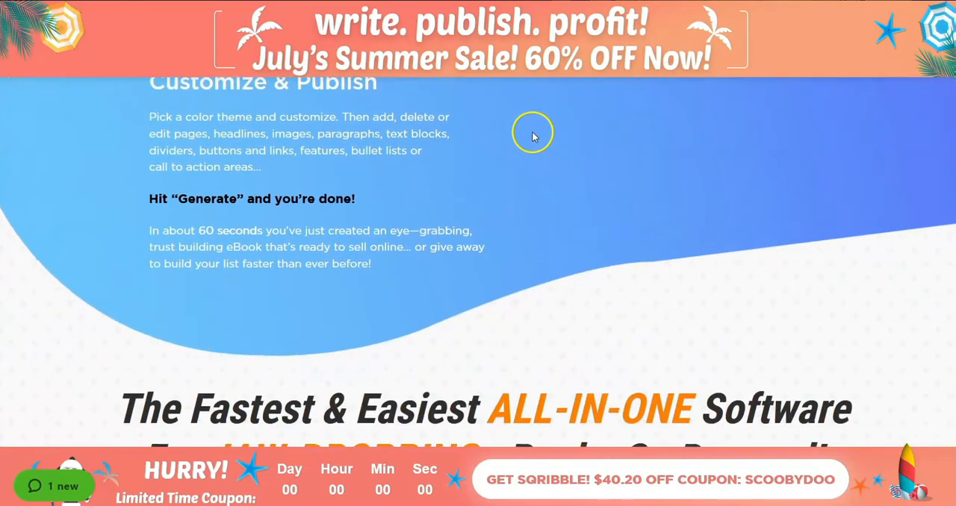
pyautogui.scroll(-1, 527, 140)
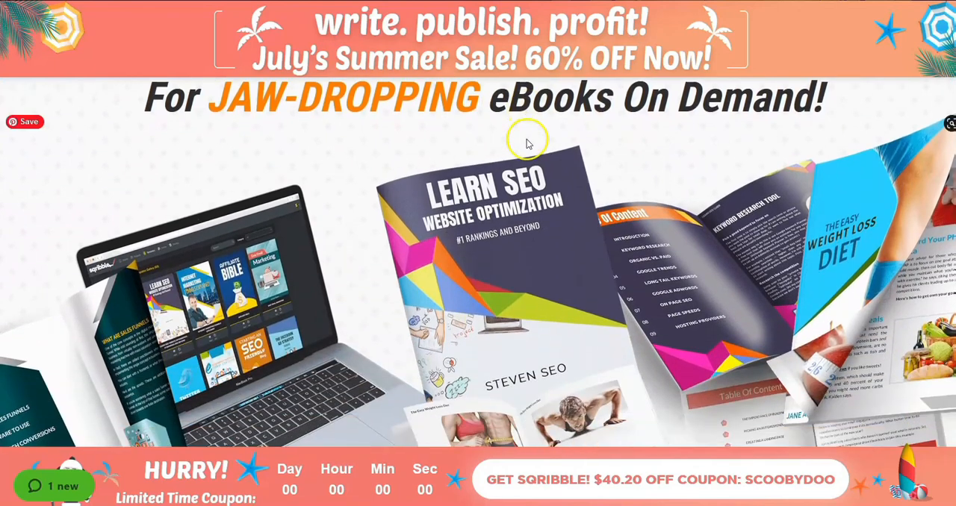